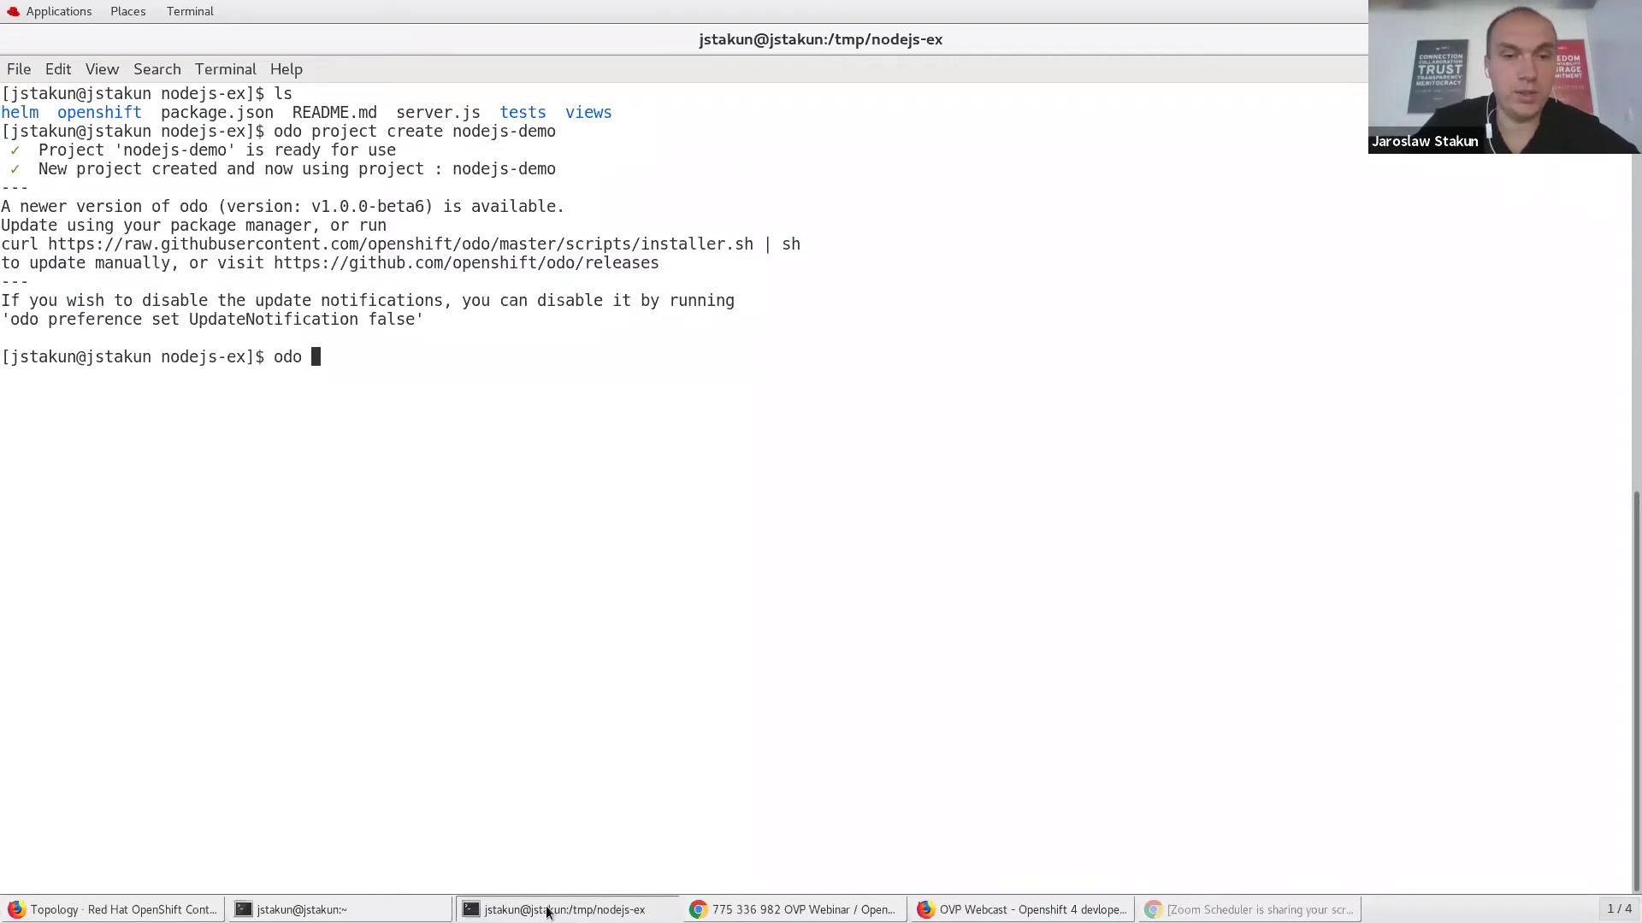
Create a nodejs component with odo from the current folder and add a URL for it with odo url create.
{"action": "type", "text": "create nodejs"}
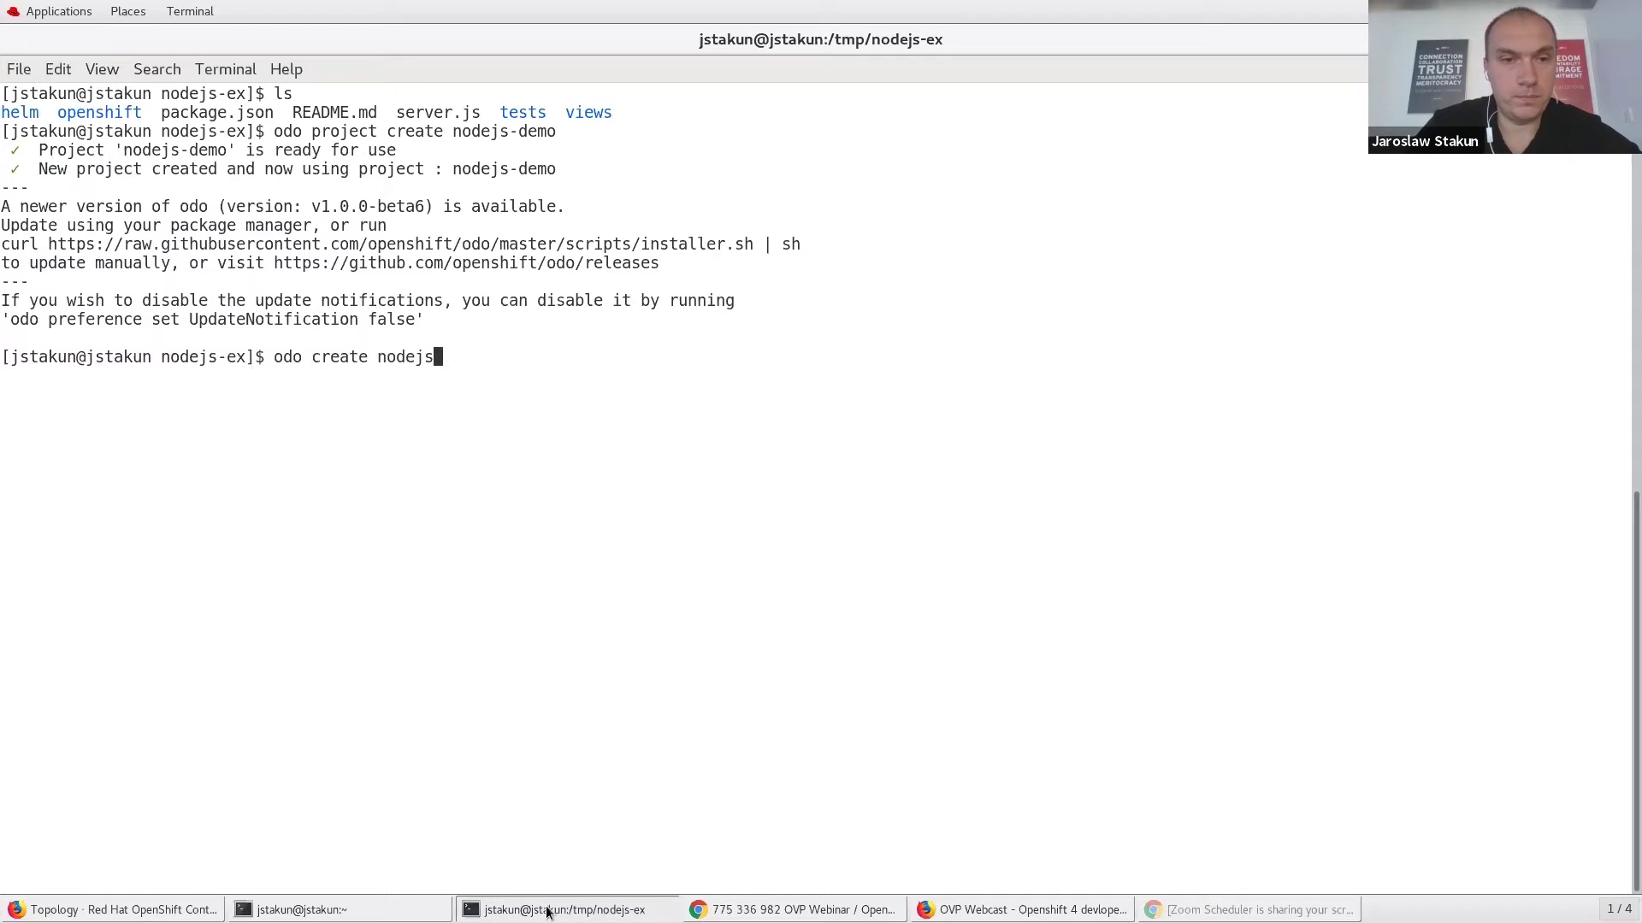
{"action": "key", "text": "Return"}
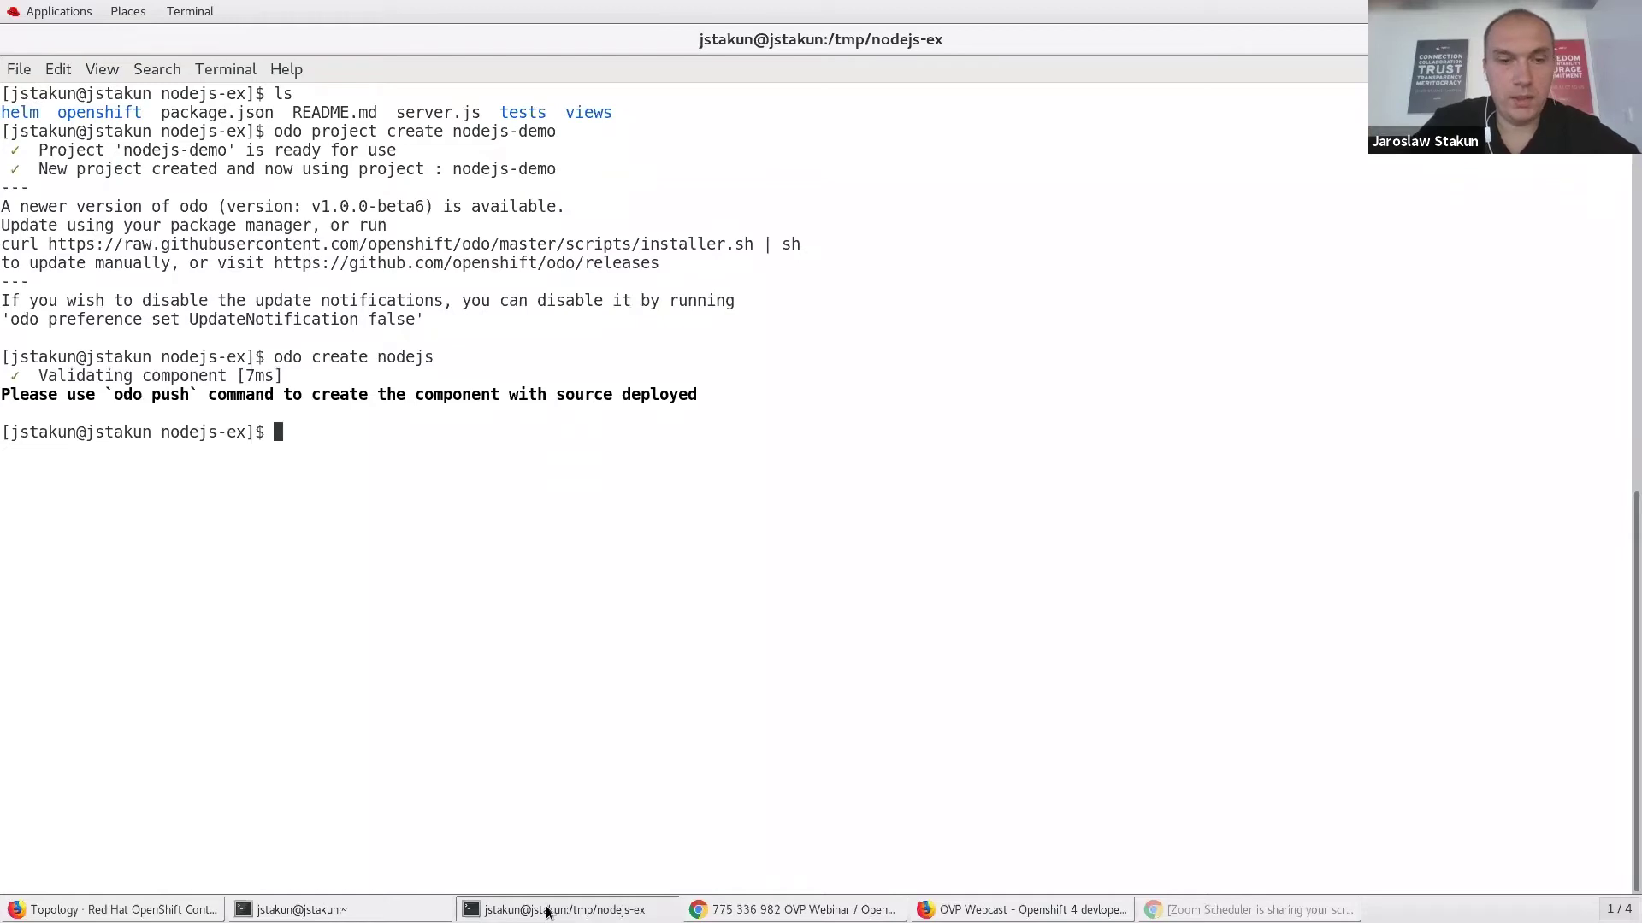
{"action": "type", "text": "odo "}
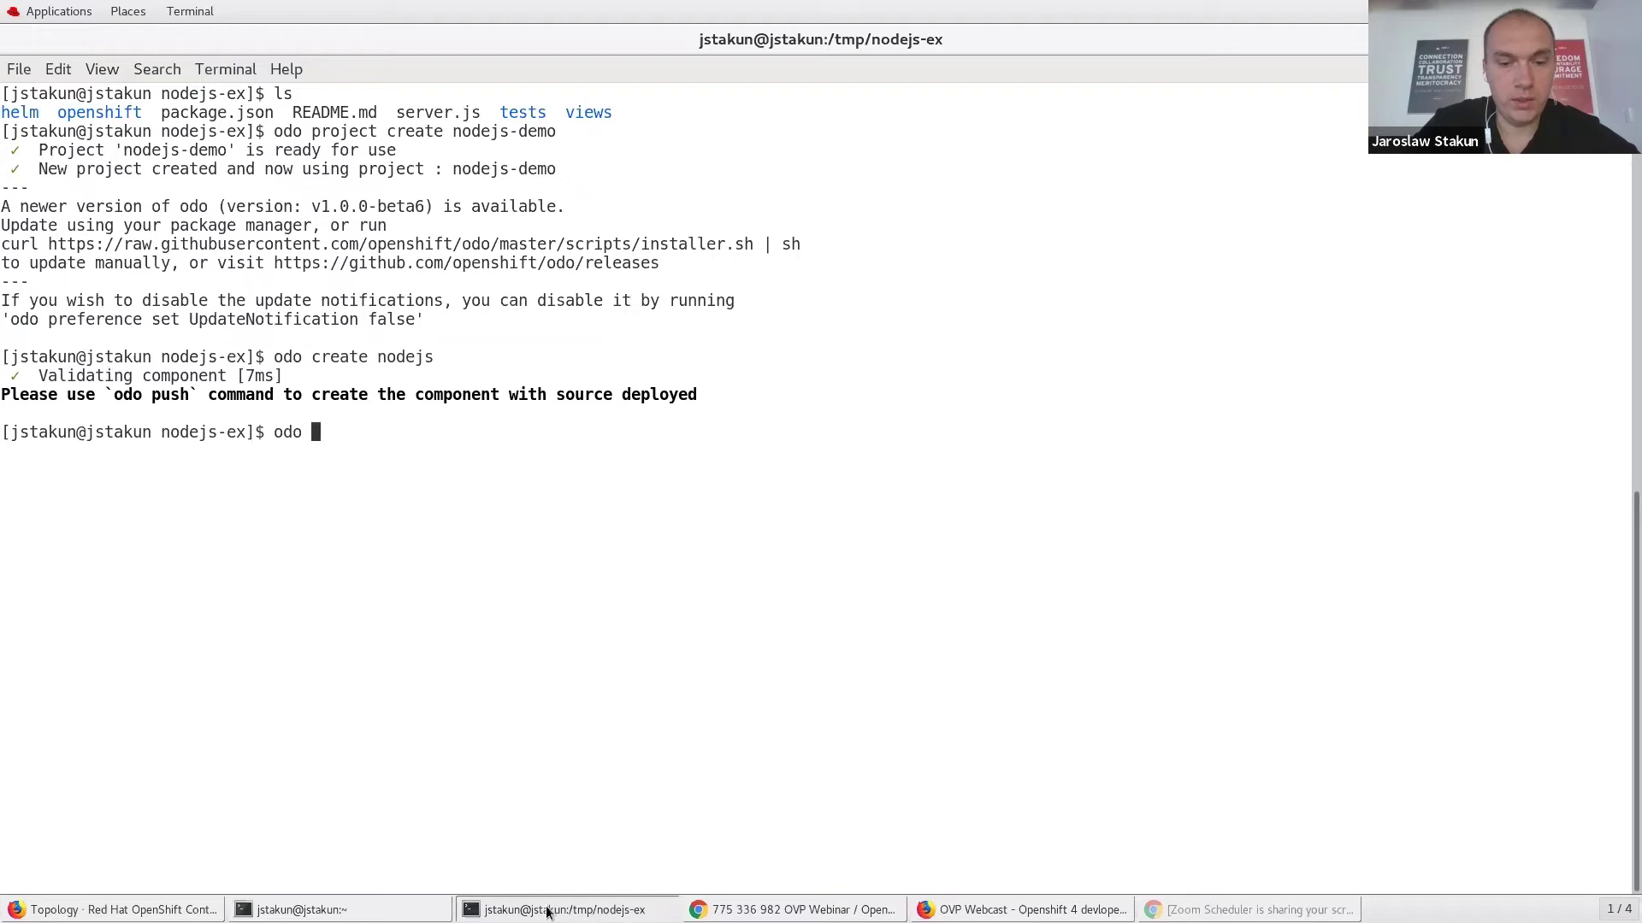
{"action": "type", "text": "url"}
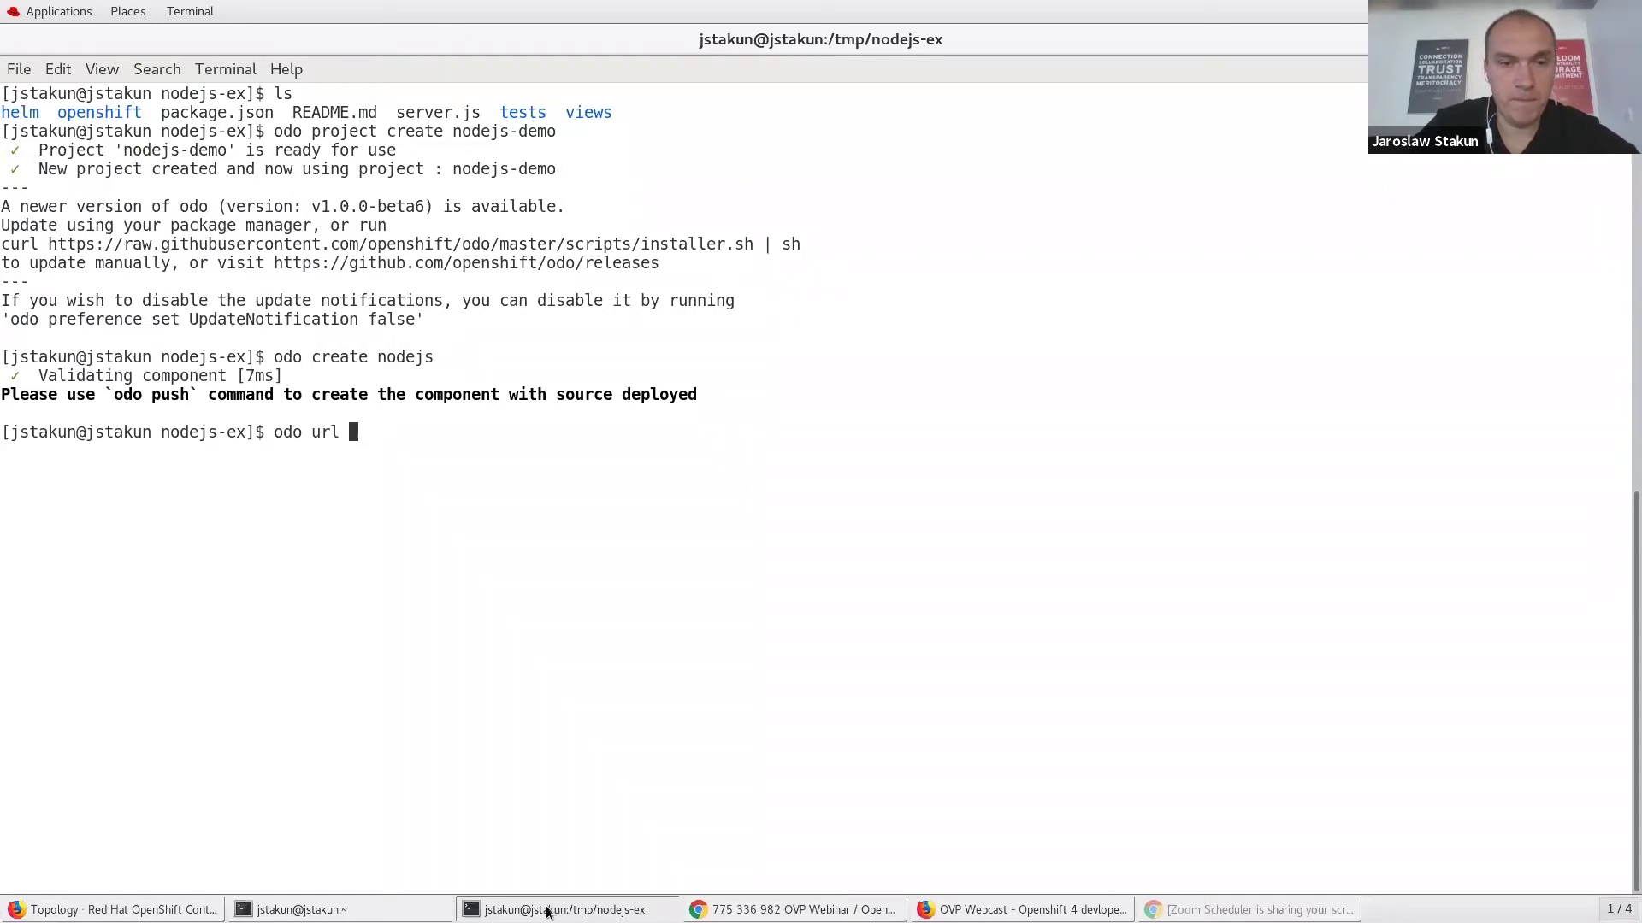
{"action": "type", "text": "create"}
{"action": "key", "text": "Return"}
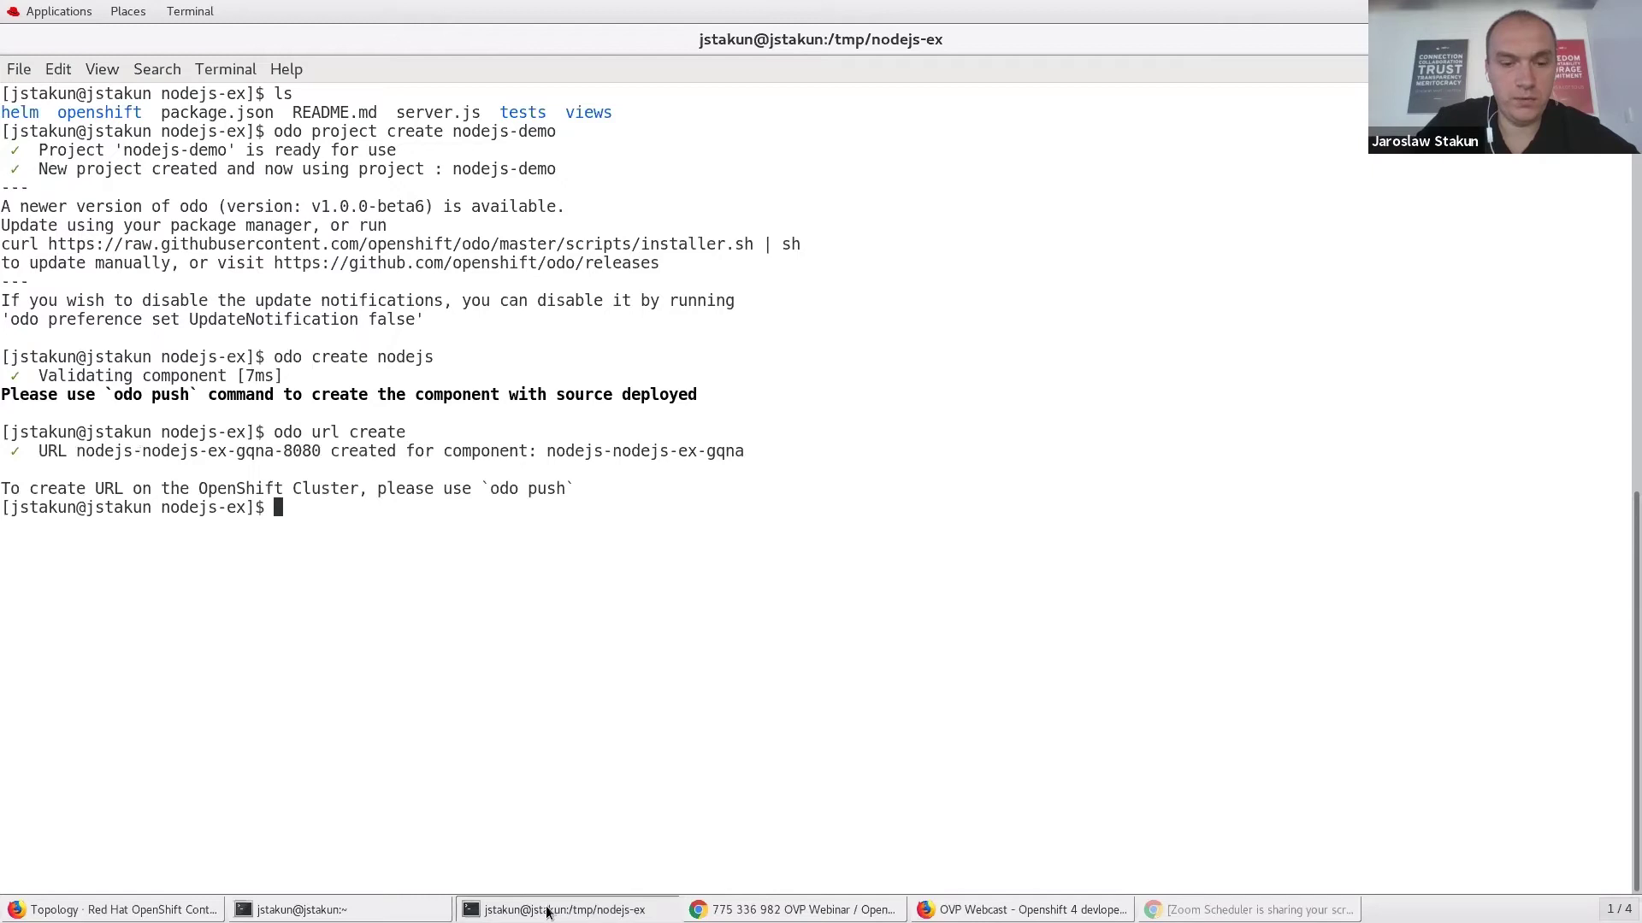
Deploy the new component and its URL to the OpenShift cluster with odo push.
{"action": "type", "text": "odo push"}
{"action": "key", "text": "Return"}
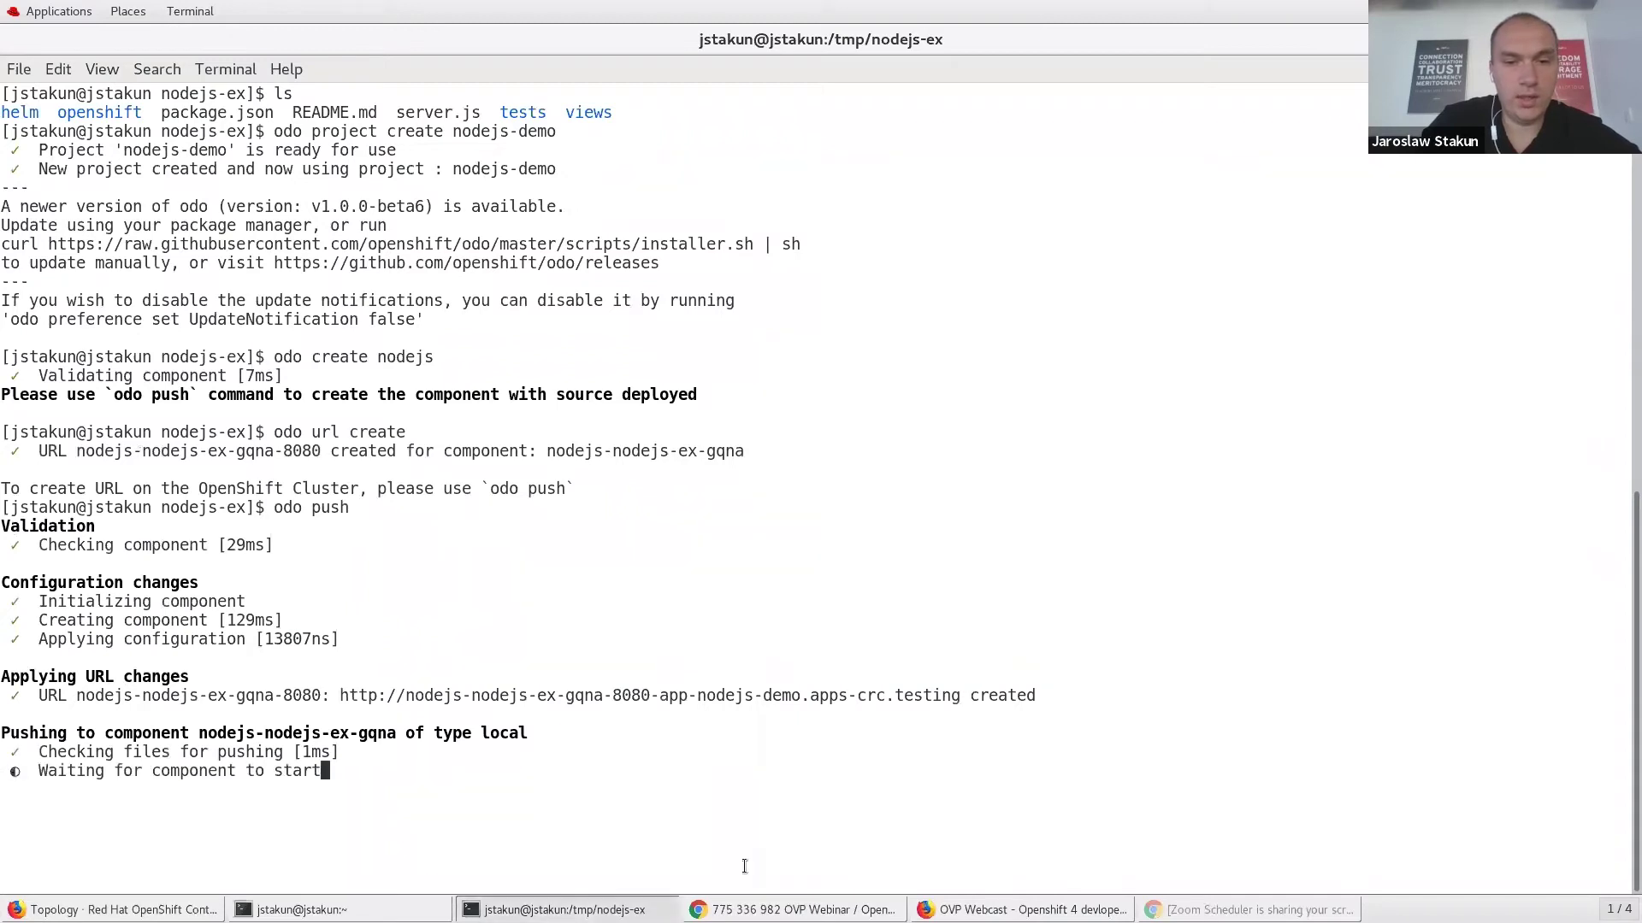
Switch to the OpenShift web console, show the nodejs-demo project's topology and open the Node.js application's route location.
{"action": "left_click", "coordinate": [976, 913]}
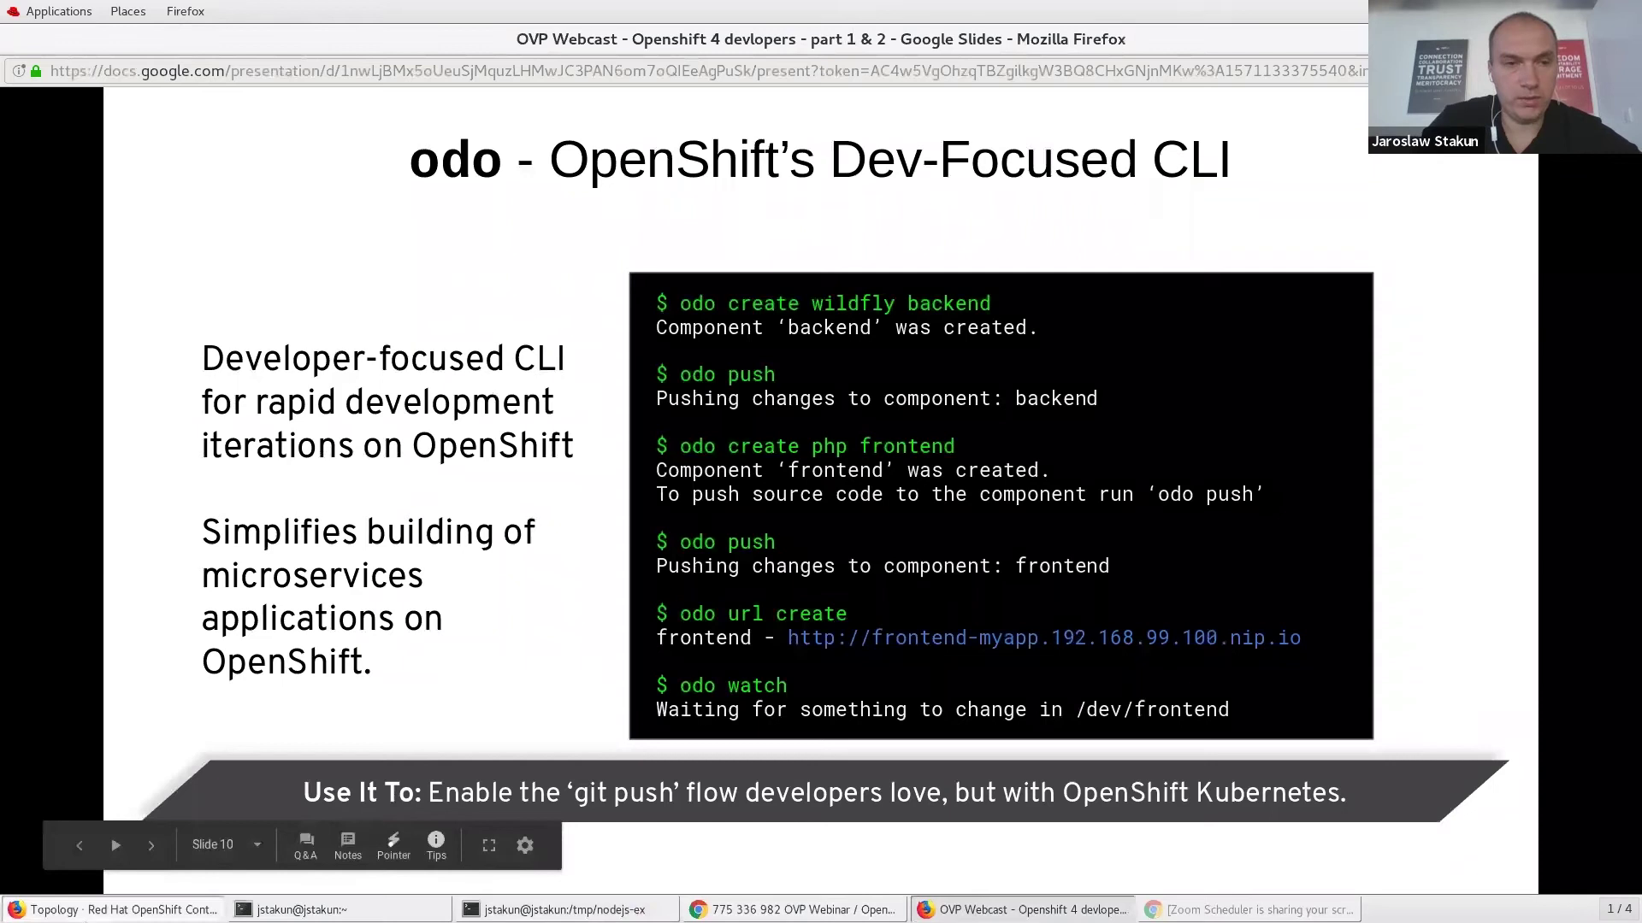
{"action": "left_click", "coordinate": [111, 910]}
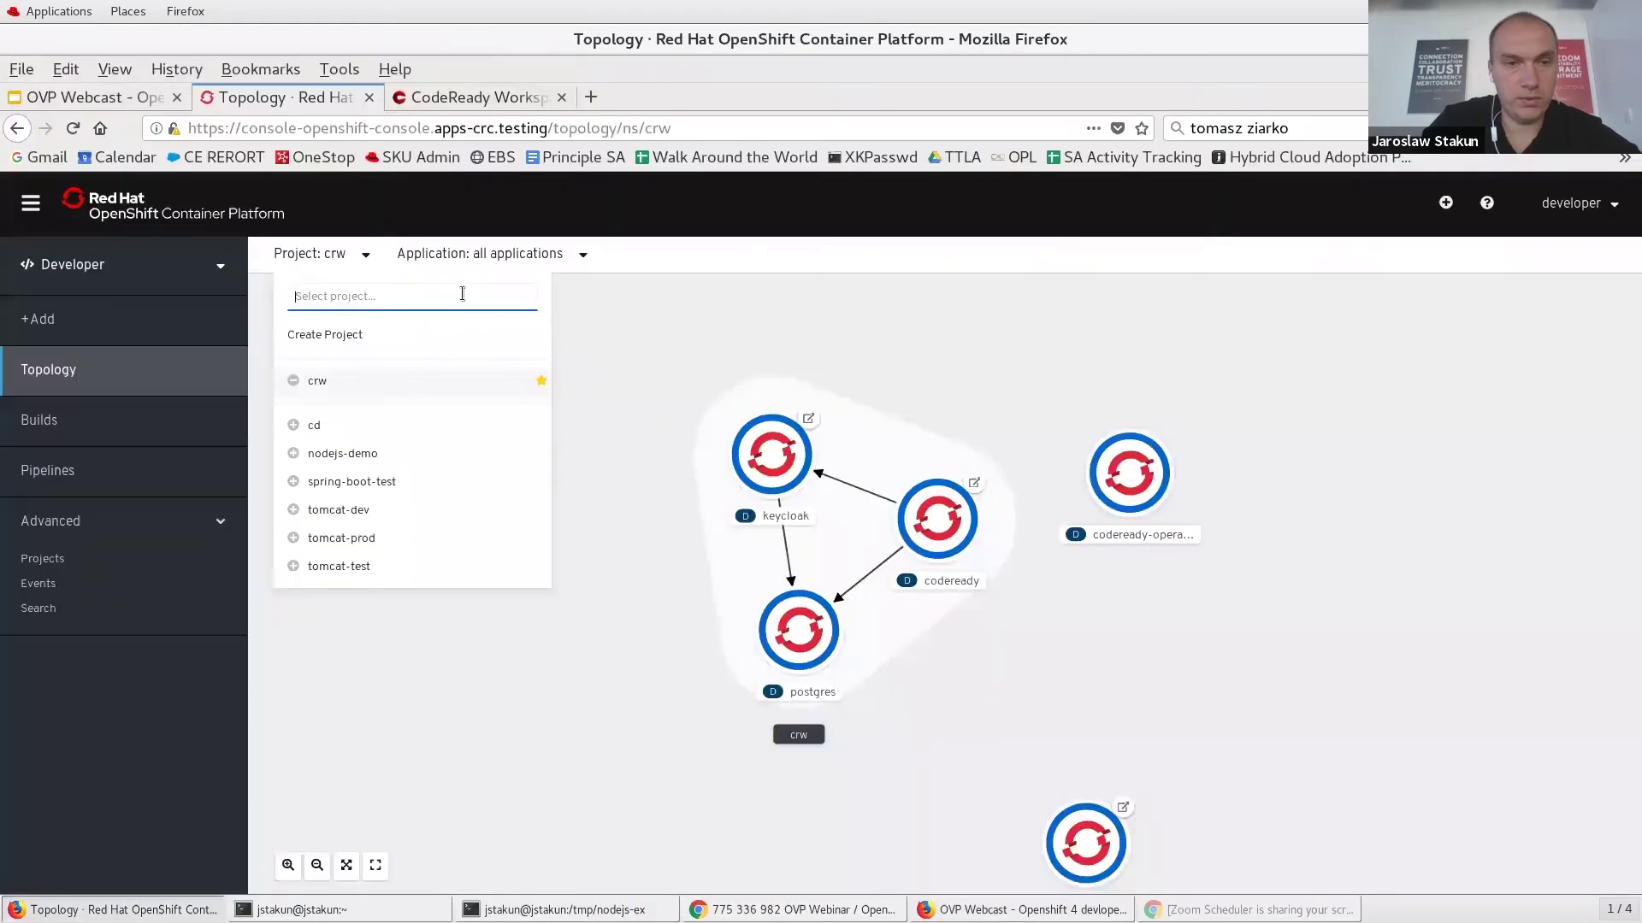
{"action": "left_click", "coordinate": [365, 455]}
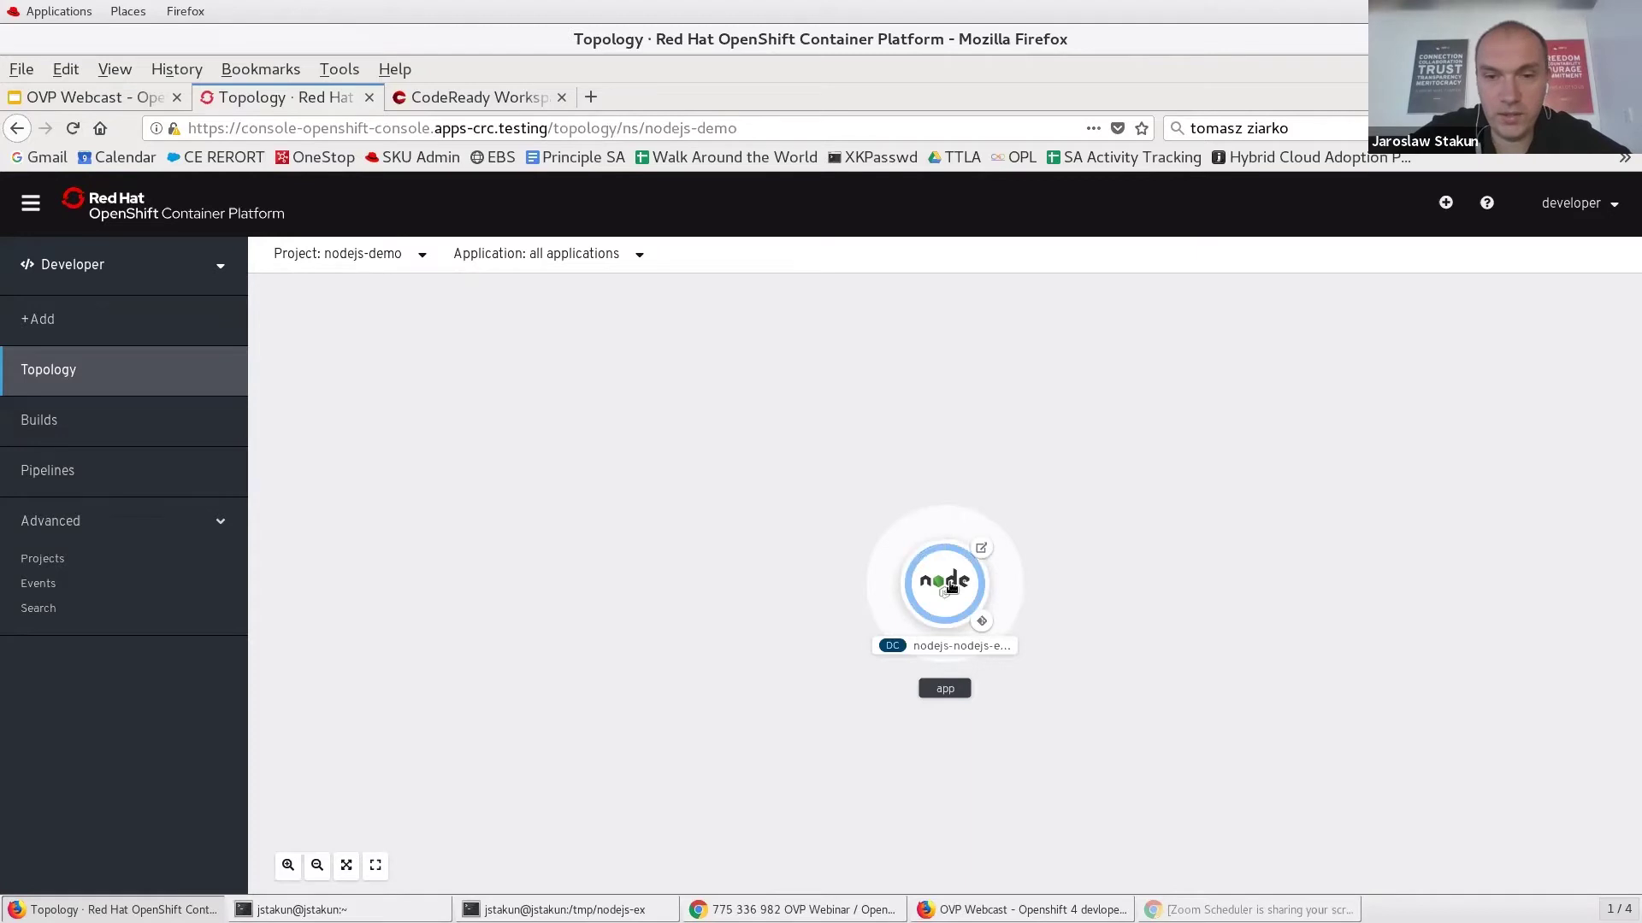
{"action": "left_click", "coordinate": [947, 585]}
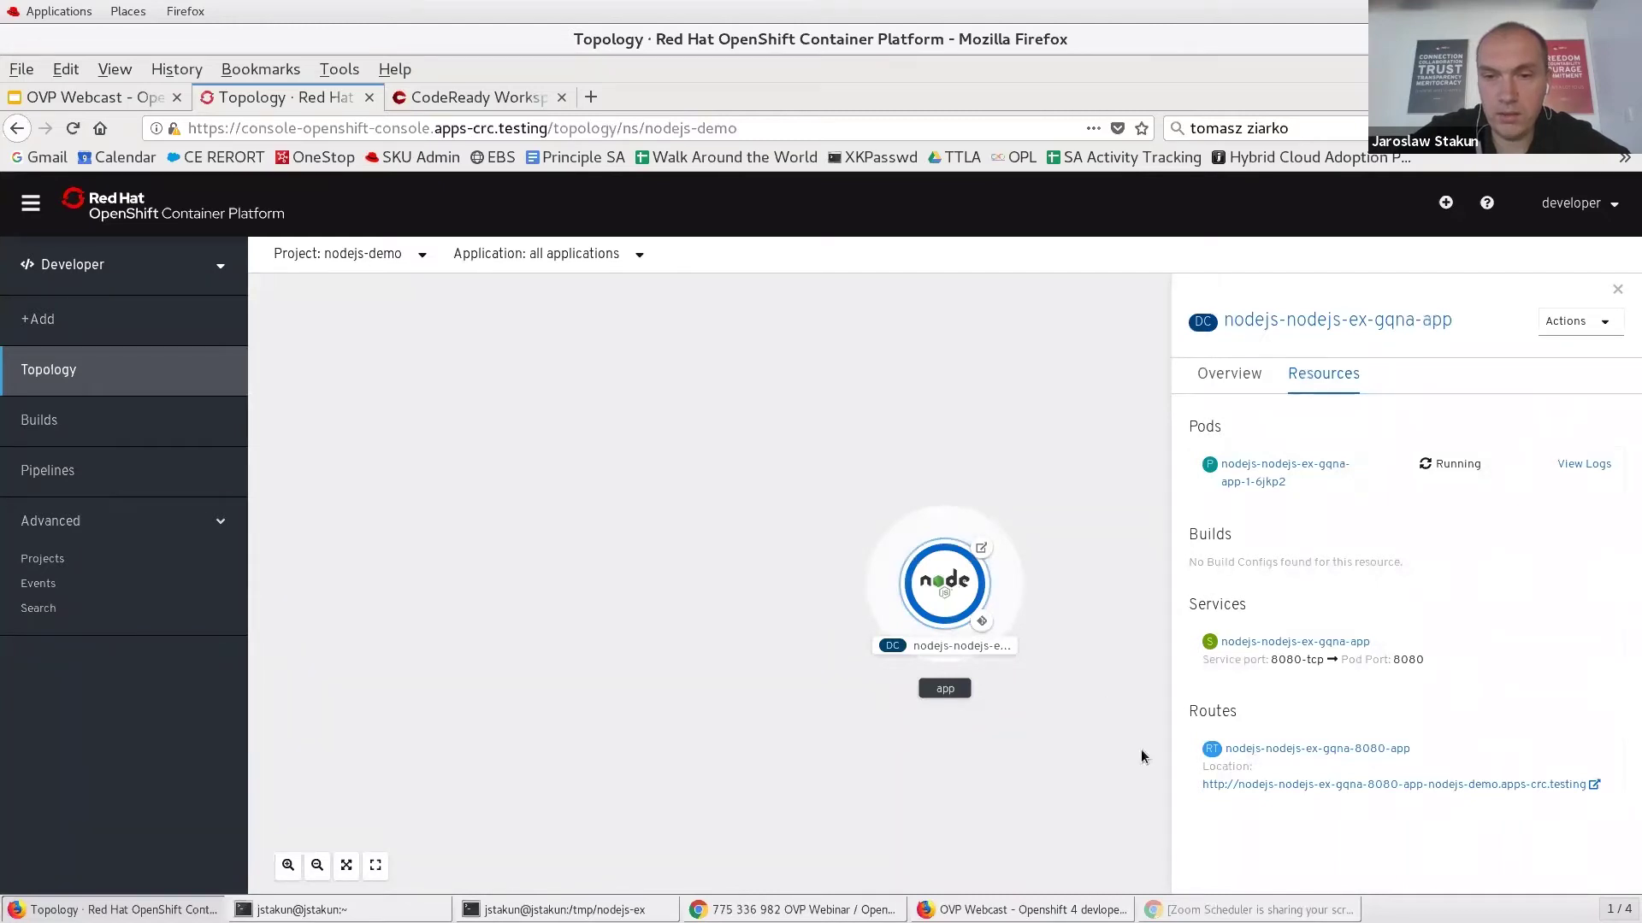
{"action": "left_click", "coordinate": [1305, 785]}
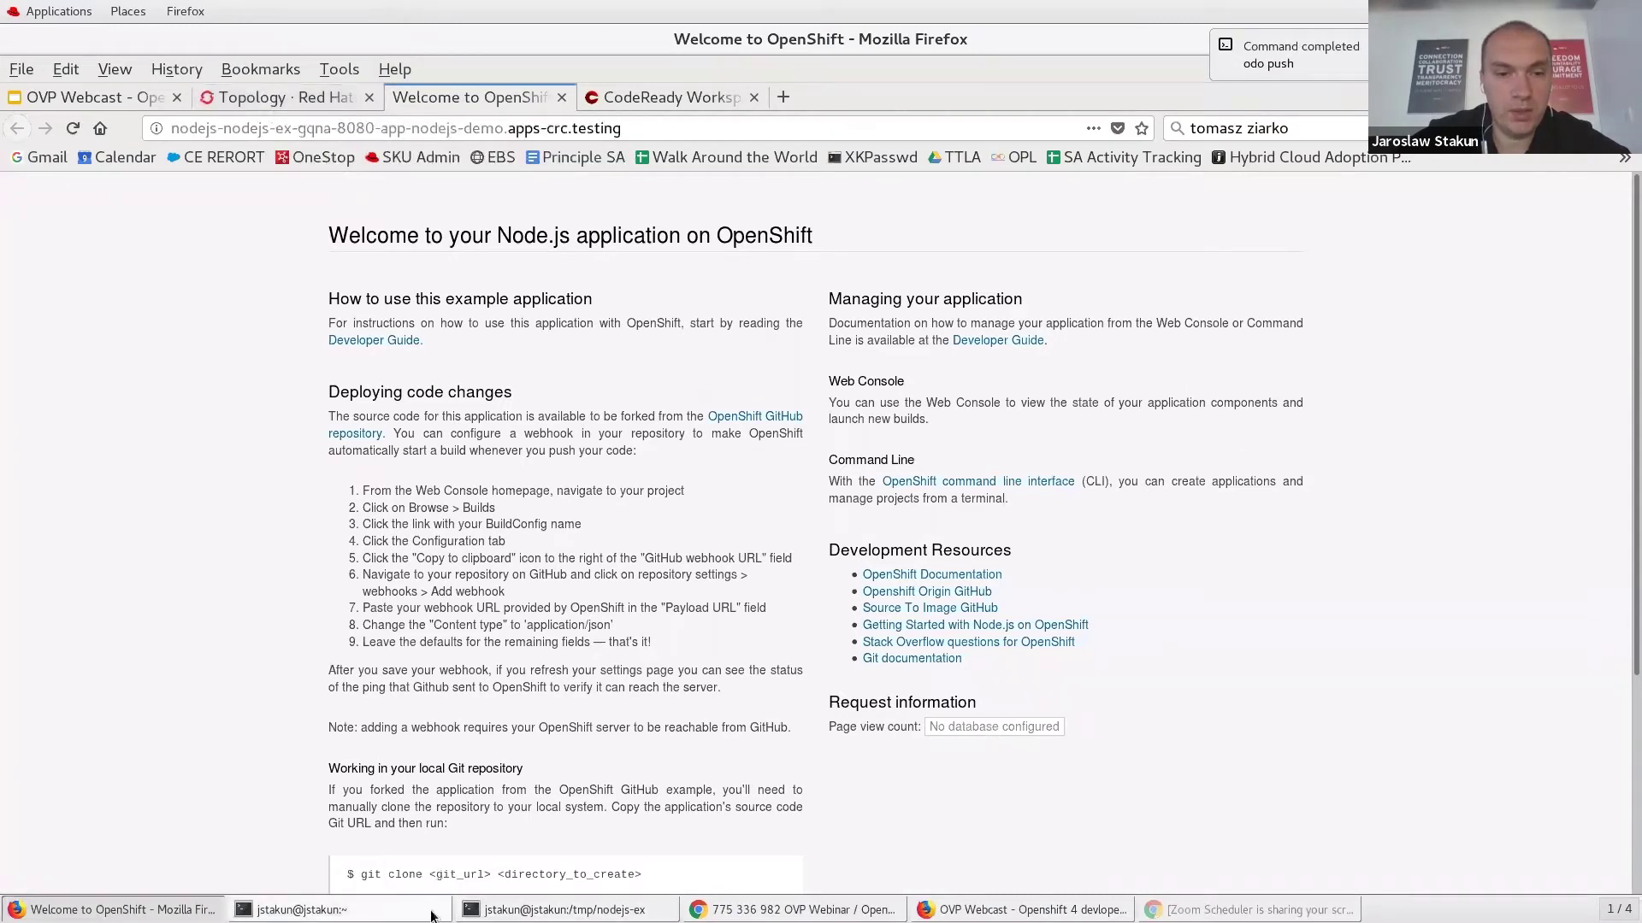
Return to the nodejs-ex terminal and delete the nodejs-demo project with odo, confirming the deletion.
{"action": "left_click", "coordinate": [531, 911]}
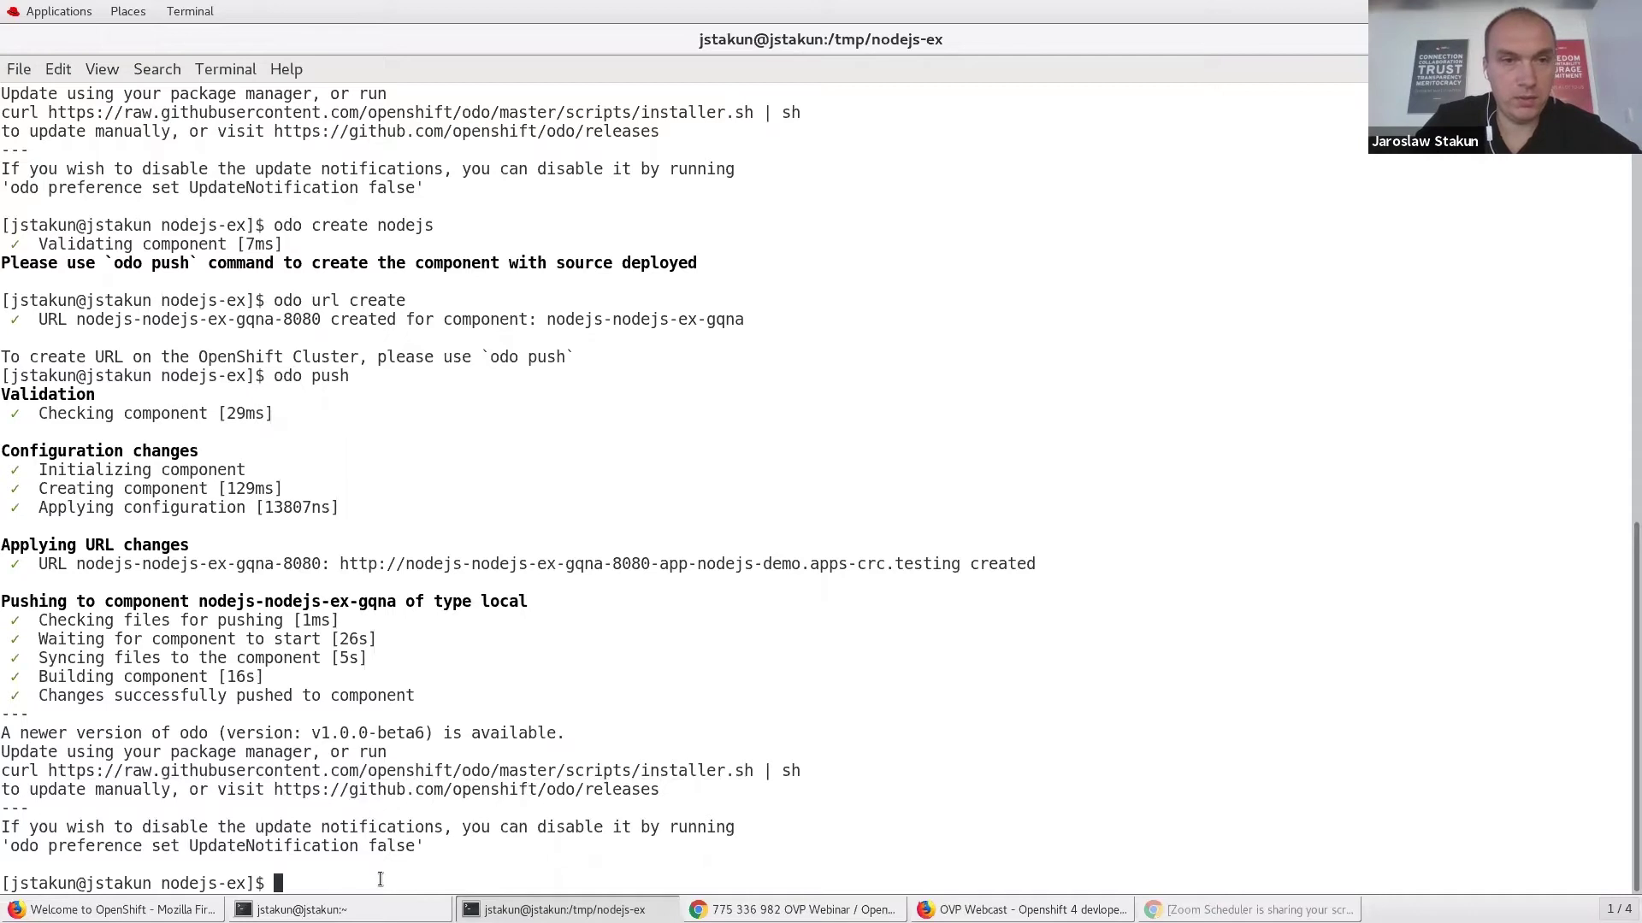
{"action": "type", "text": "odo p"}
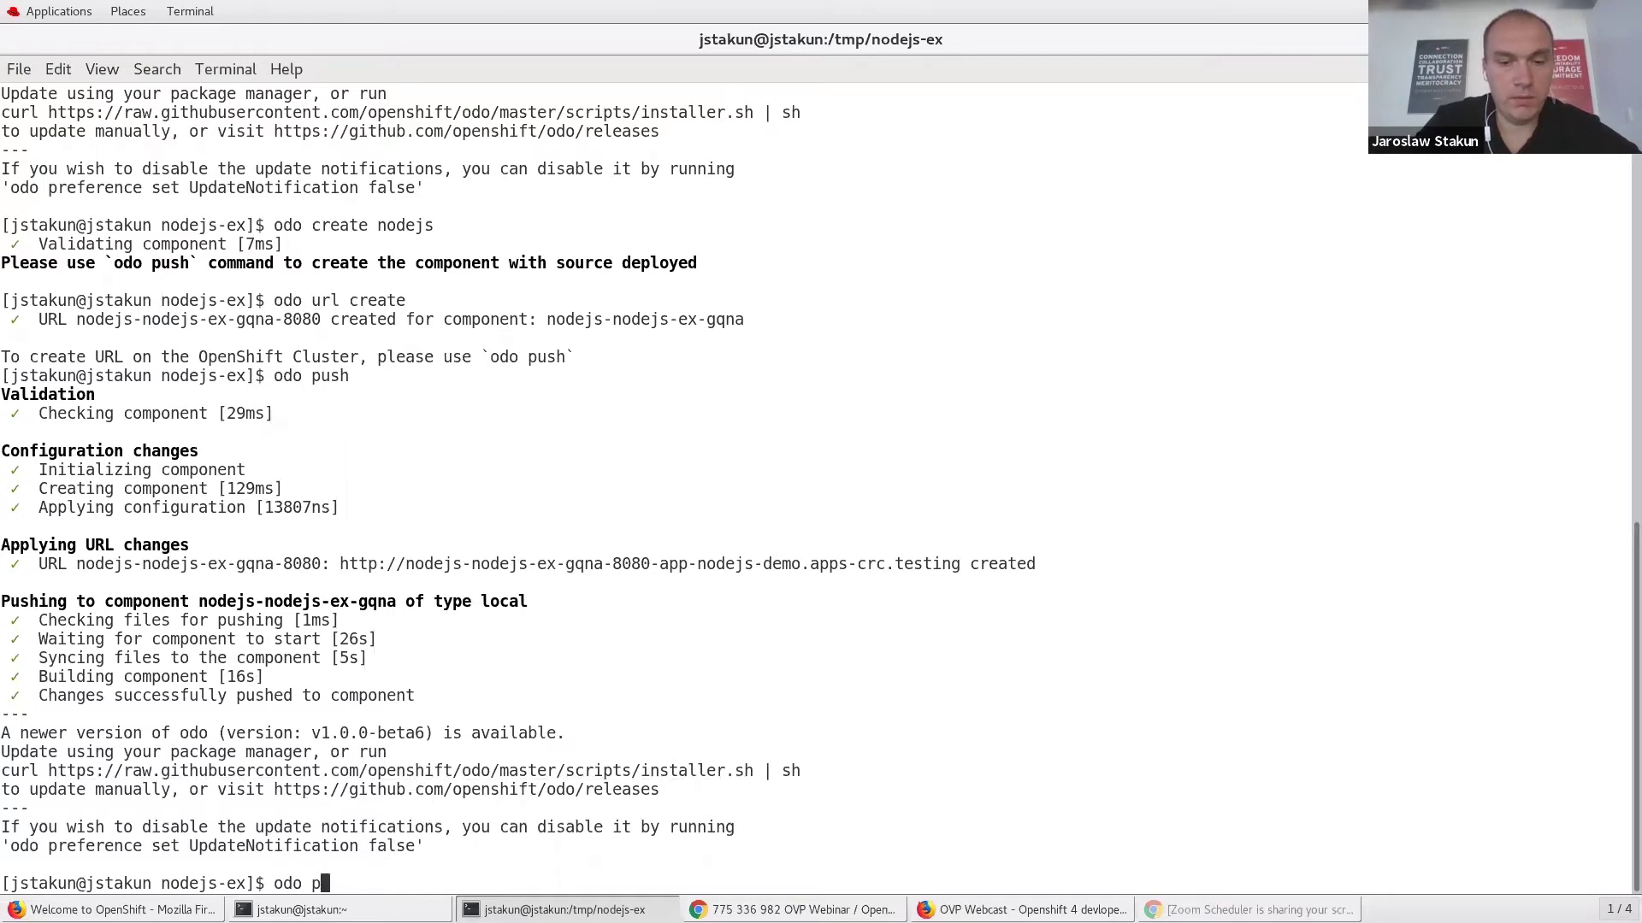
{"action": "type", "text": "roject "}
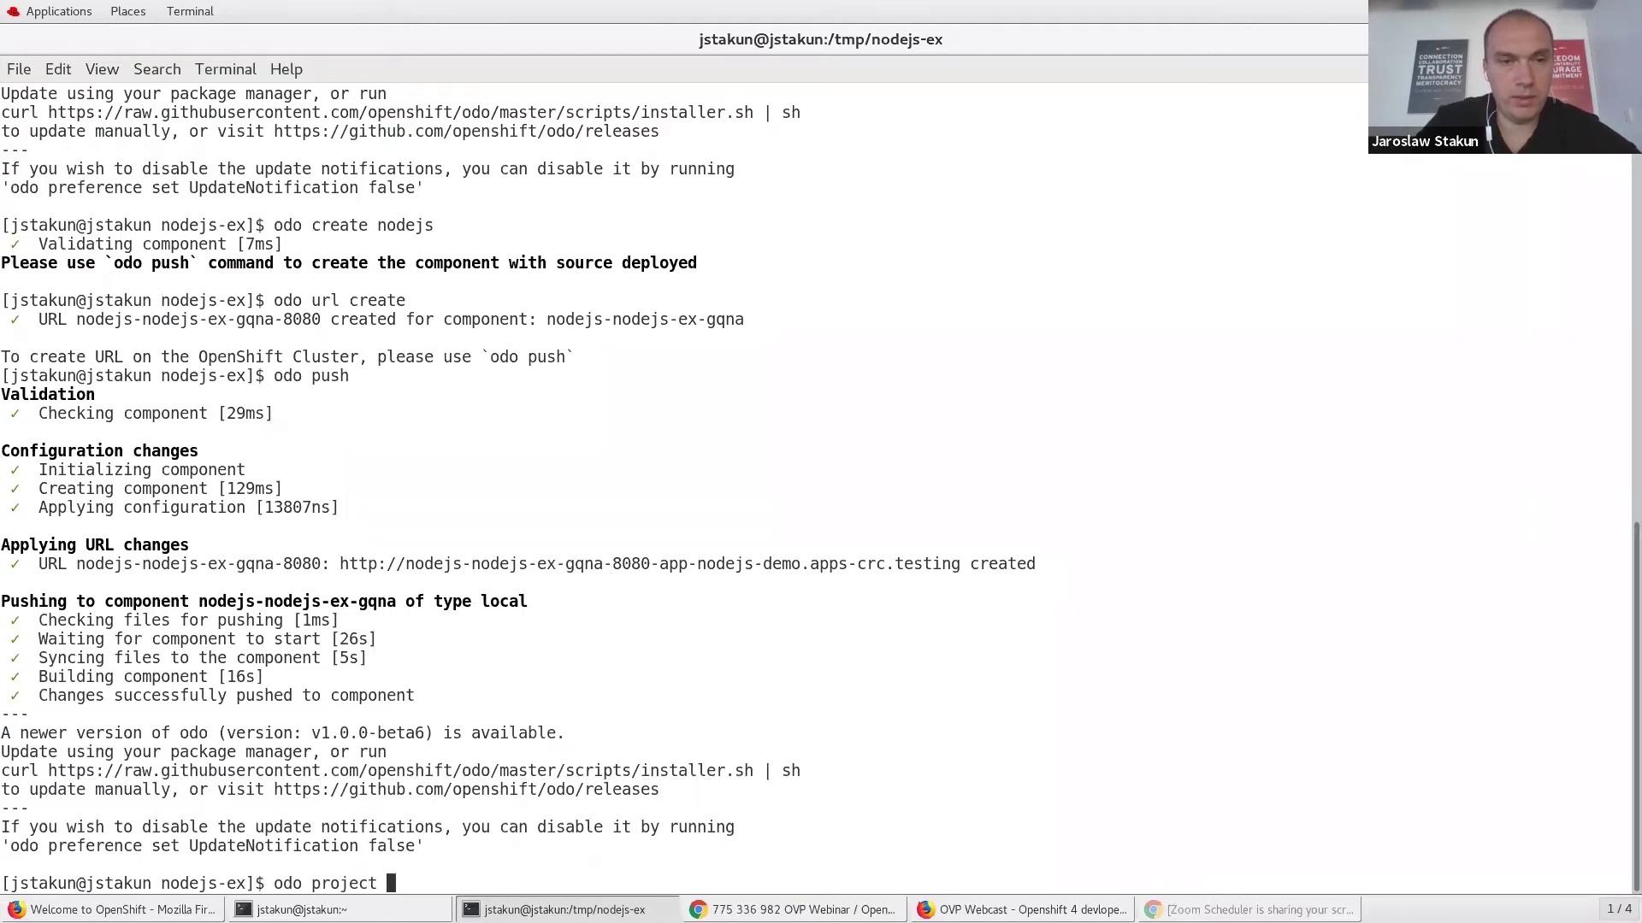
{"action": "type", "text": "delete "}
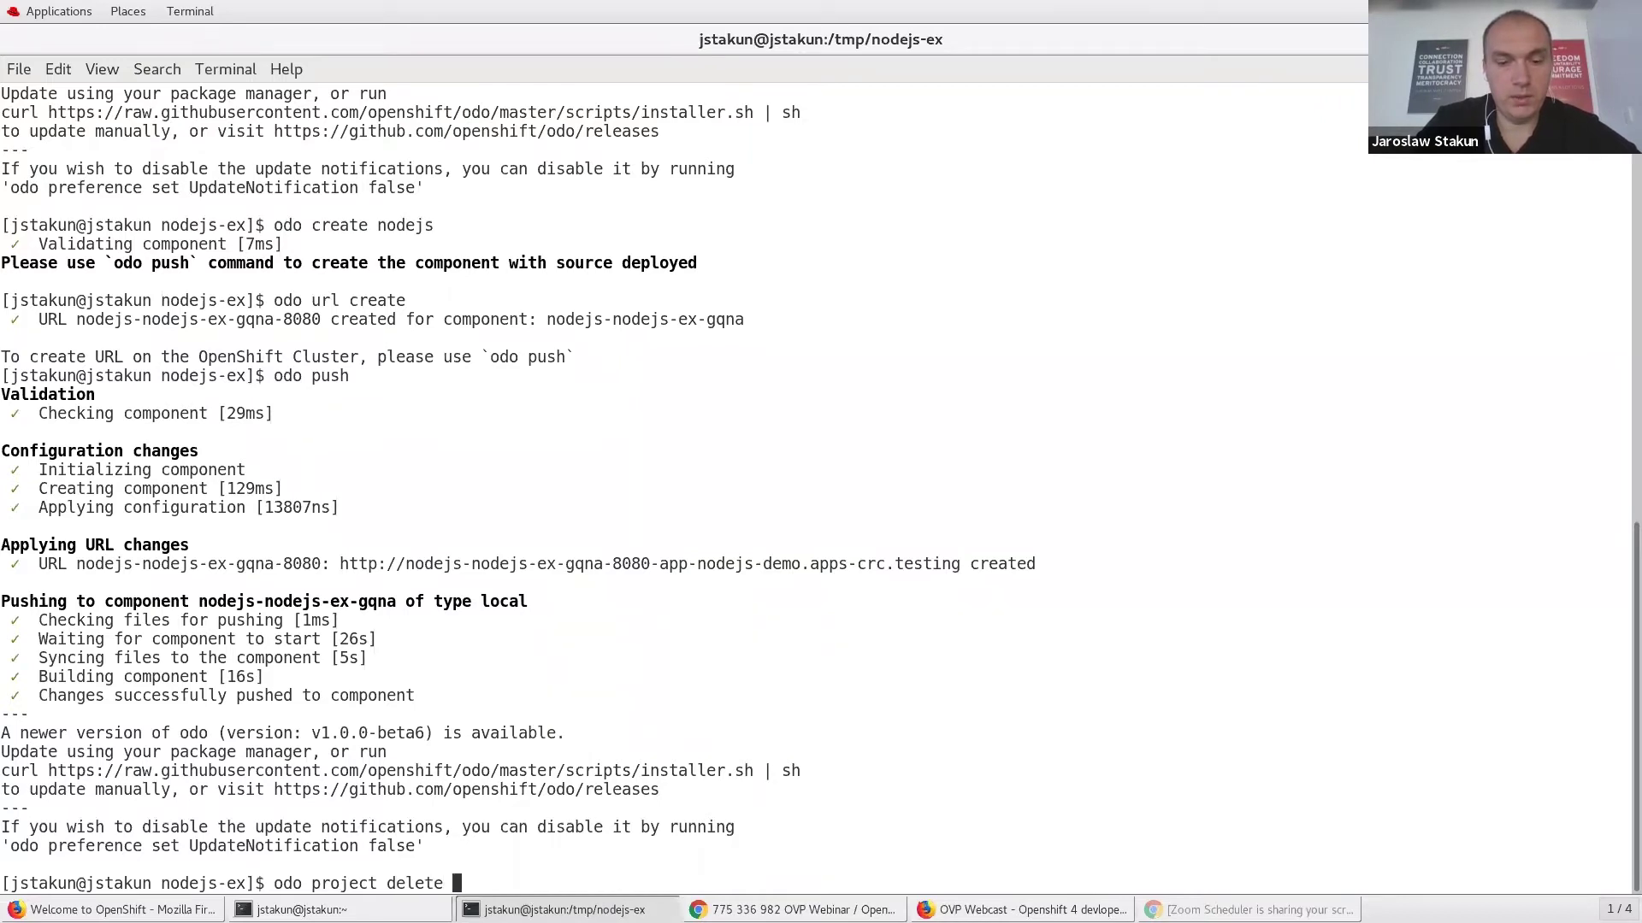
{"action": "type", "text": "nodejs-deom"}
{"action": "key", "text": "BackSpace"}
{"action": "key", "text": "BackSpace"}
{"action": "type", "text": "mo"}
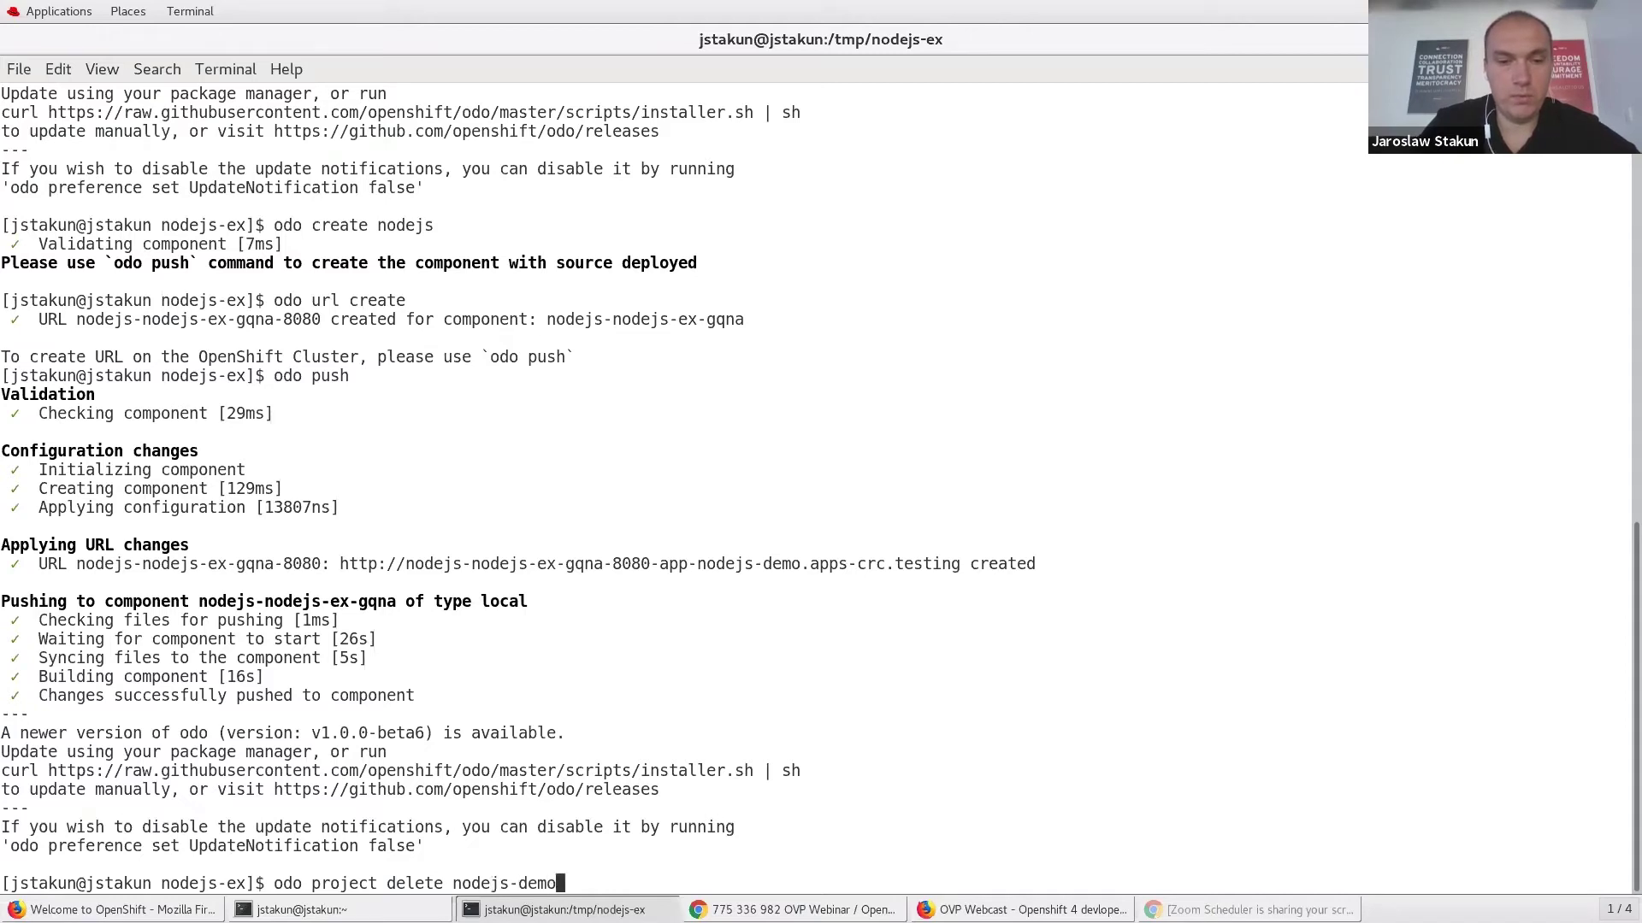
{"action": "key", "text": "Return"}
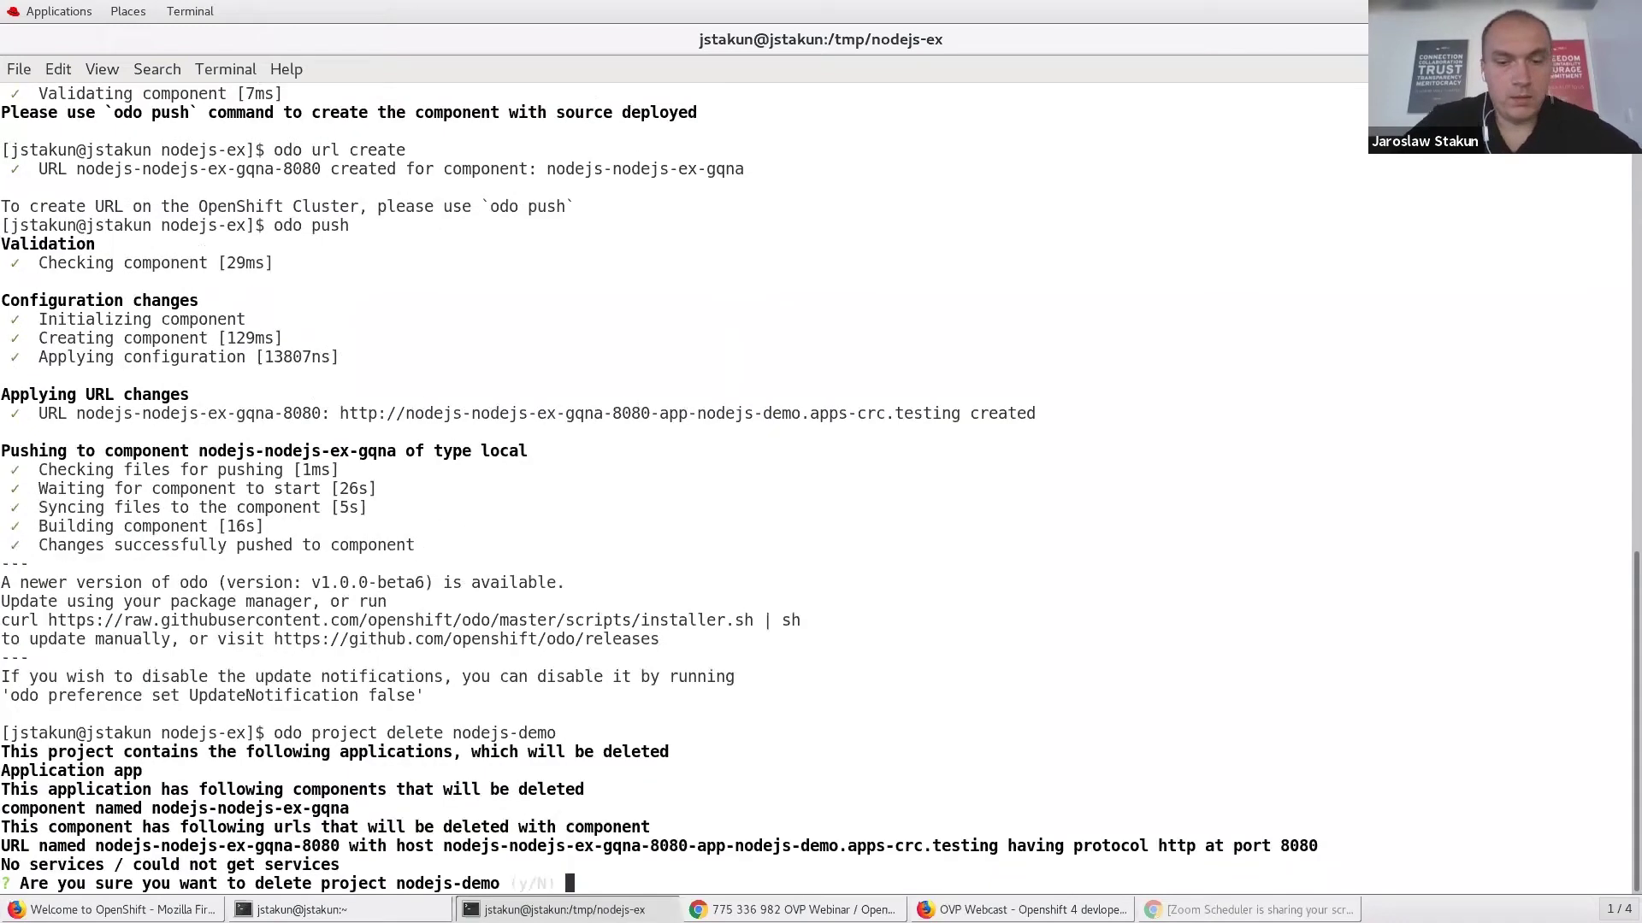
{"action": "type", "text": "y"}
{"action": "key", "text": "Return"}
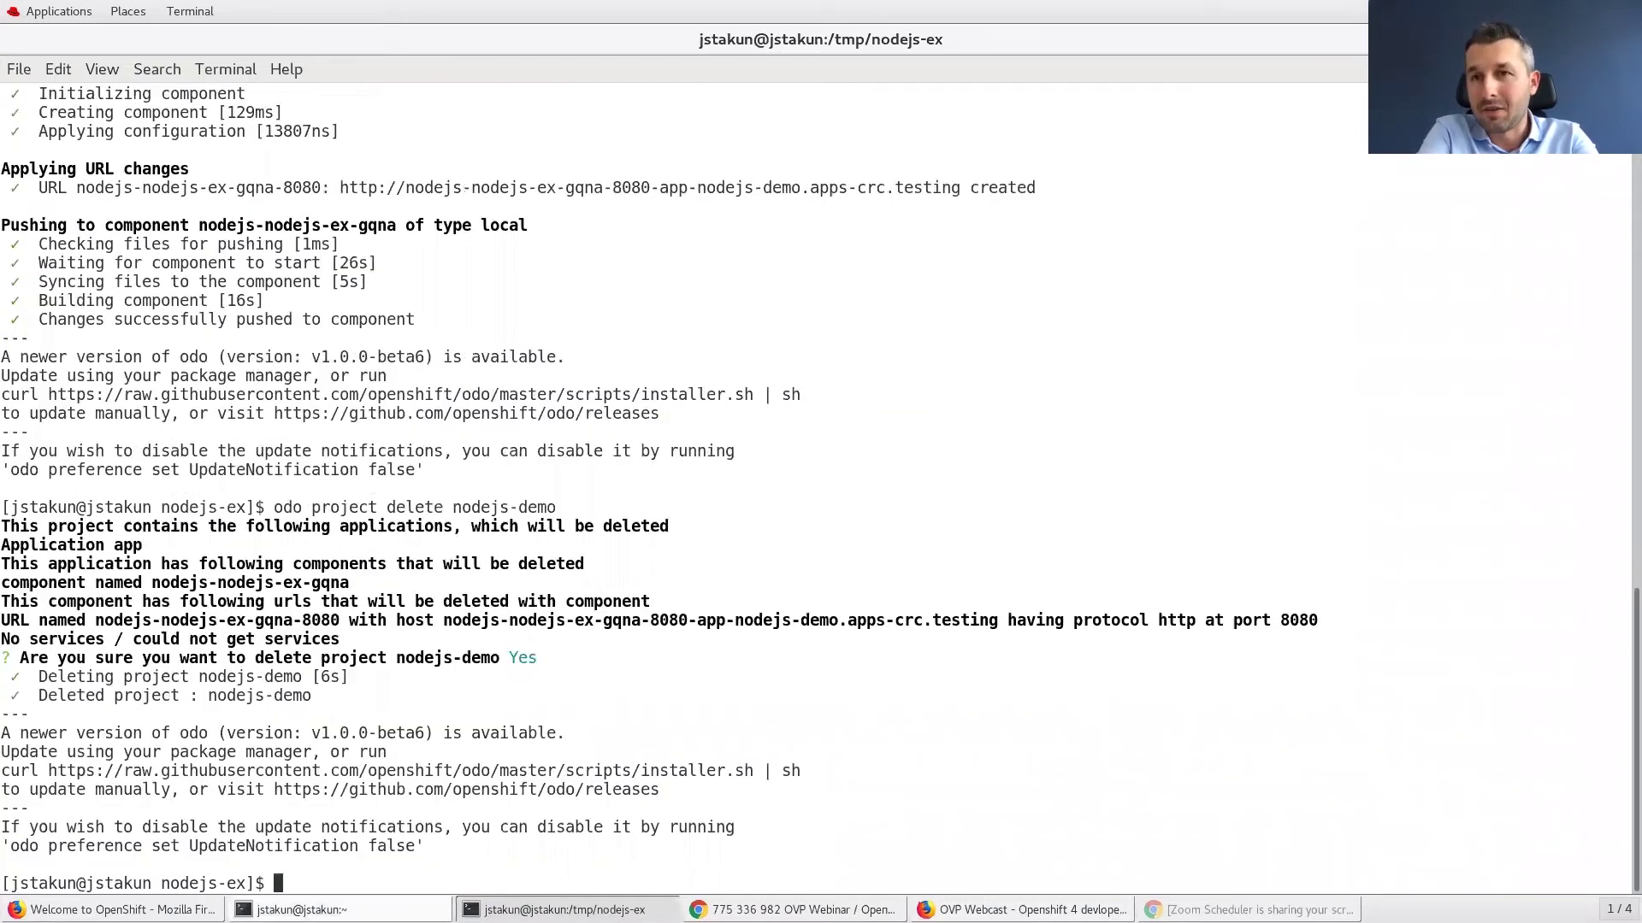
Switch back to the OpenShift console, show the spring-boot-test project's topology and list the available projects.
{"action": "left_click", "coordinate": [137, 911]}
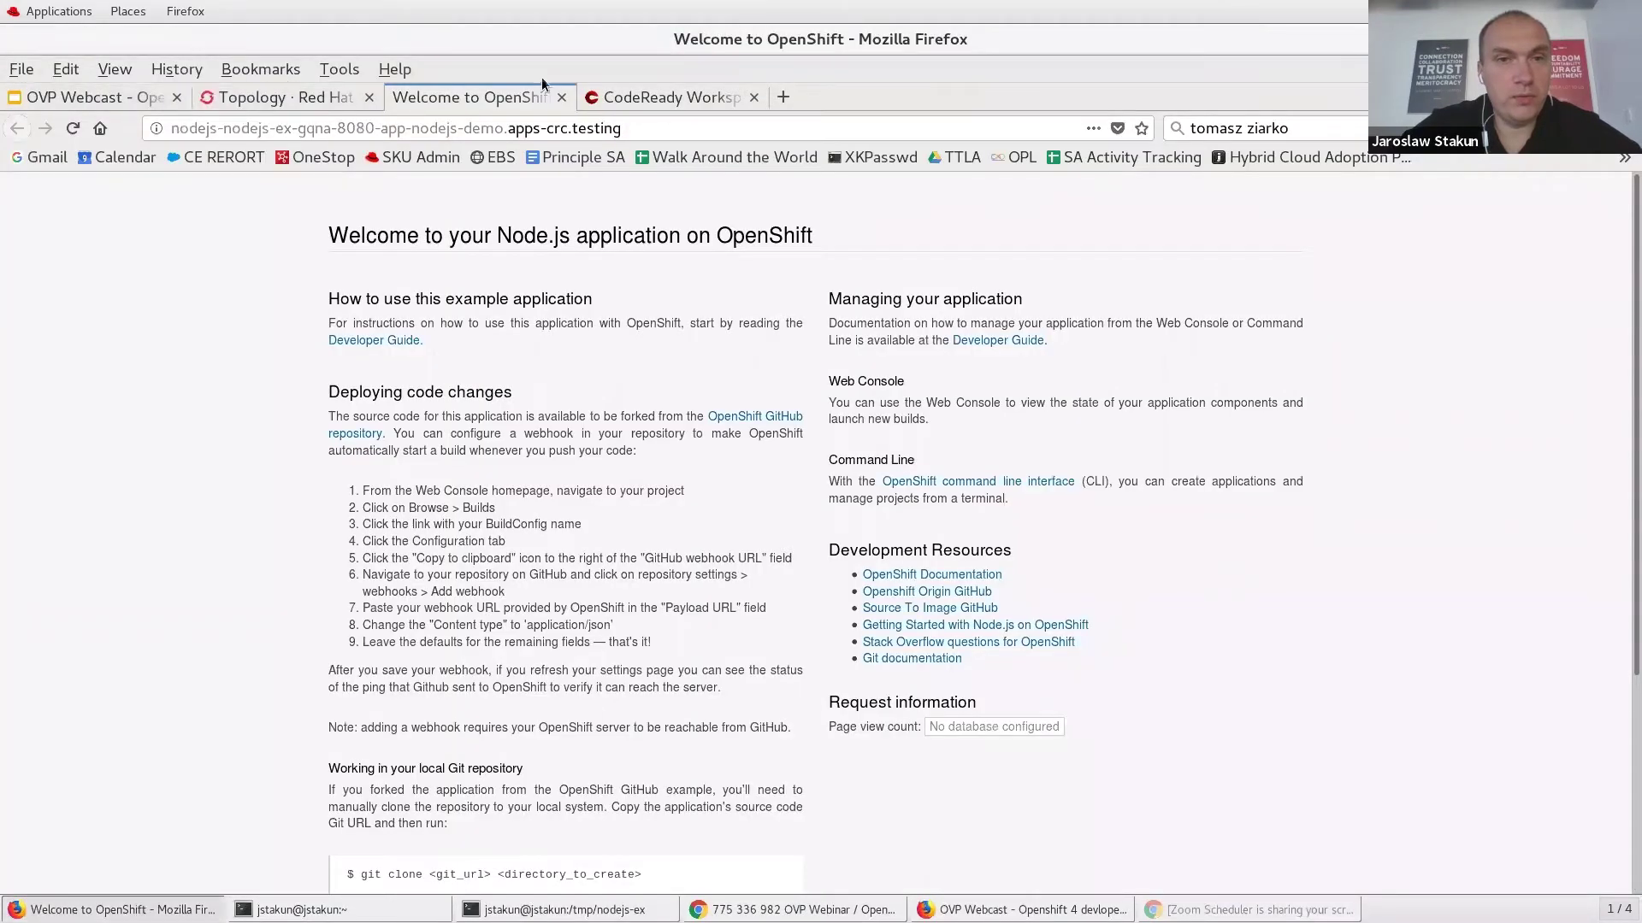
{"action": "left_click", "coordinate": [655, 101]}
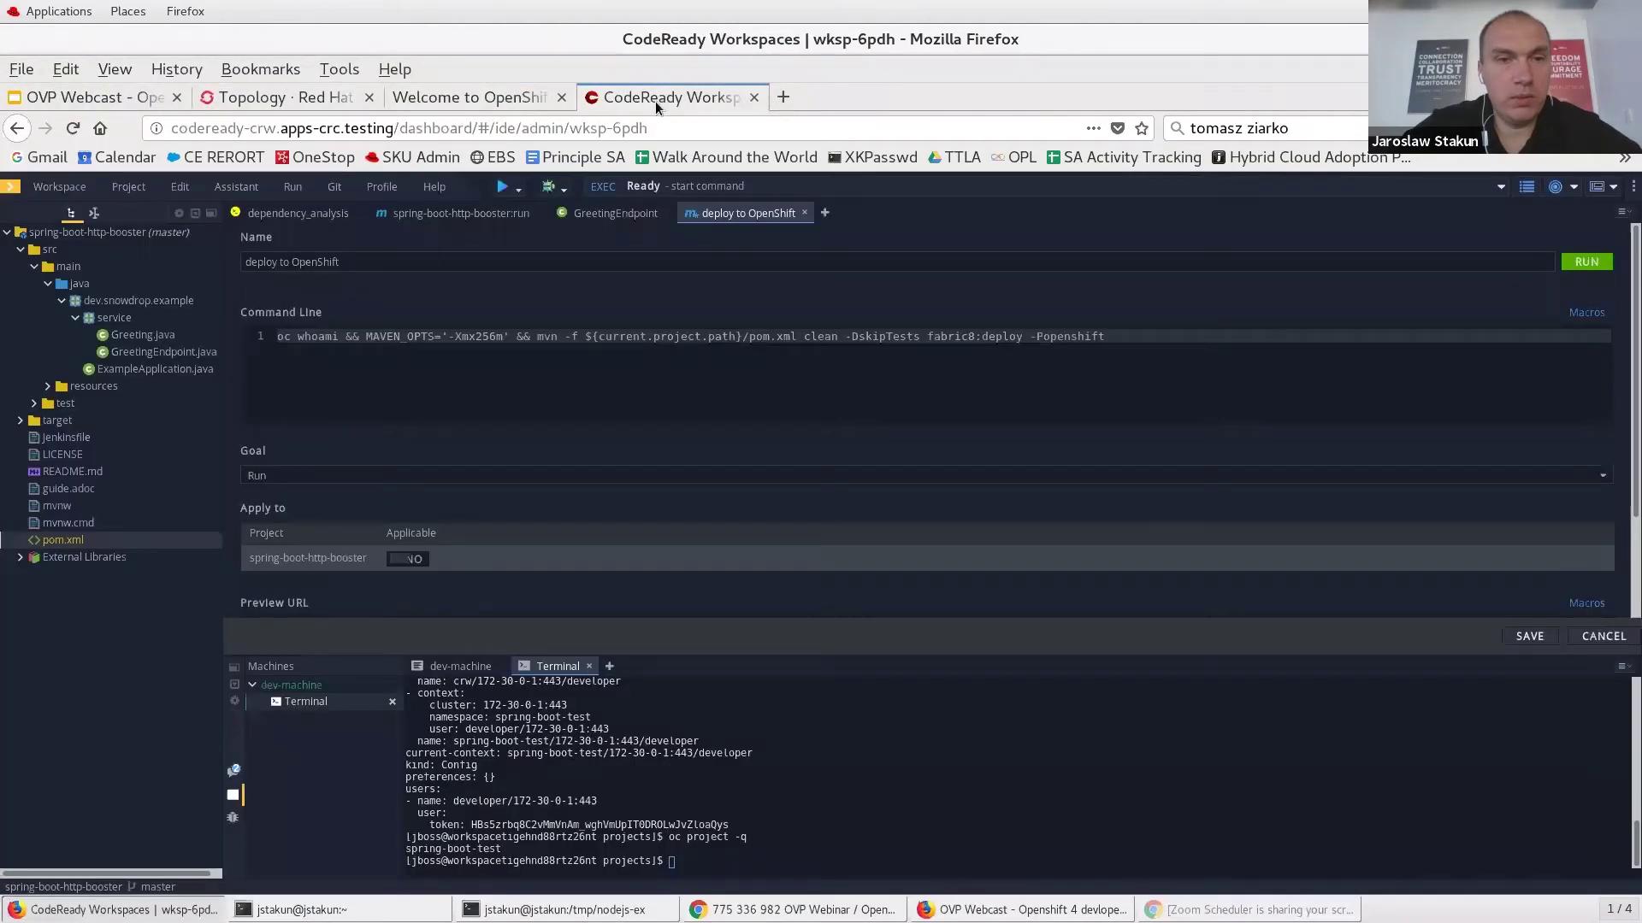
{"action": "left_click", "coordinate": [288, 91]}
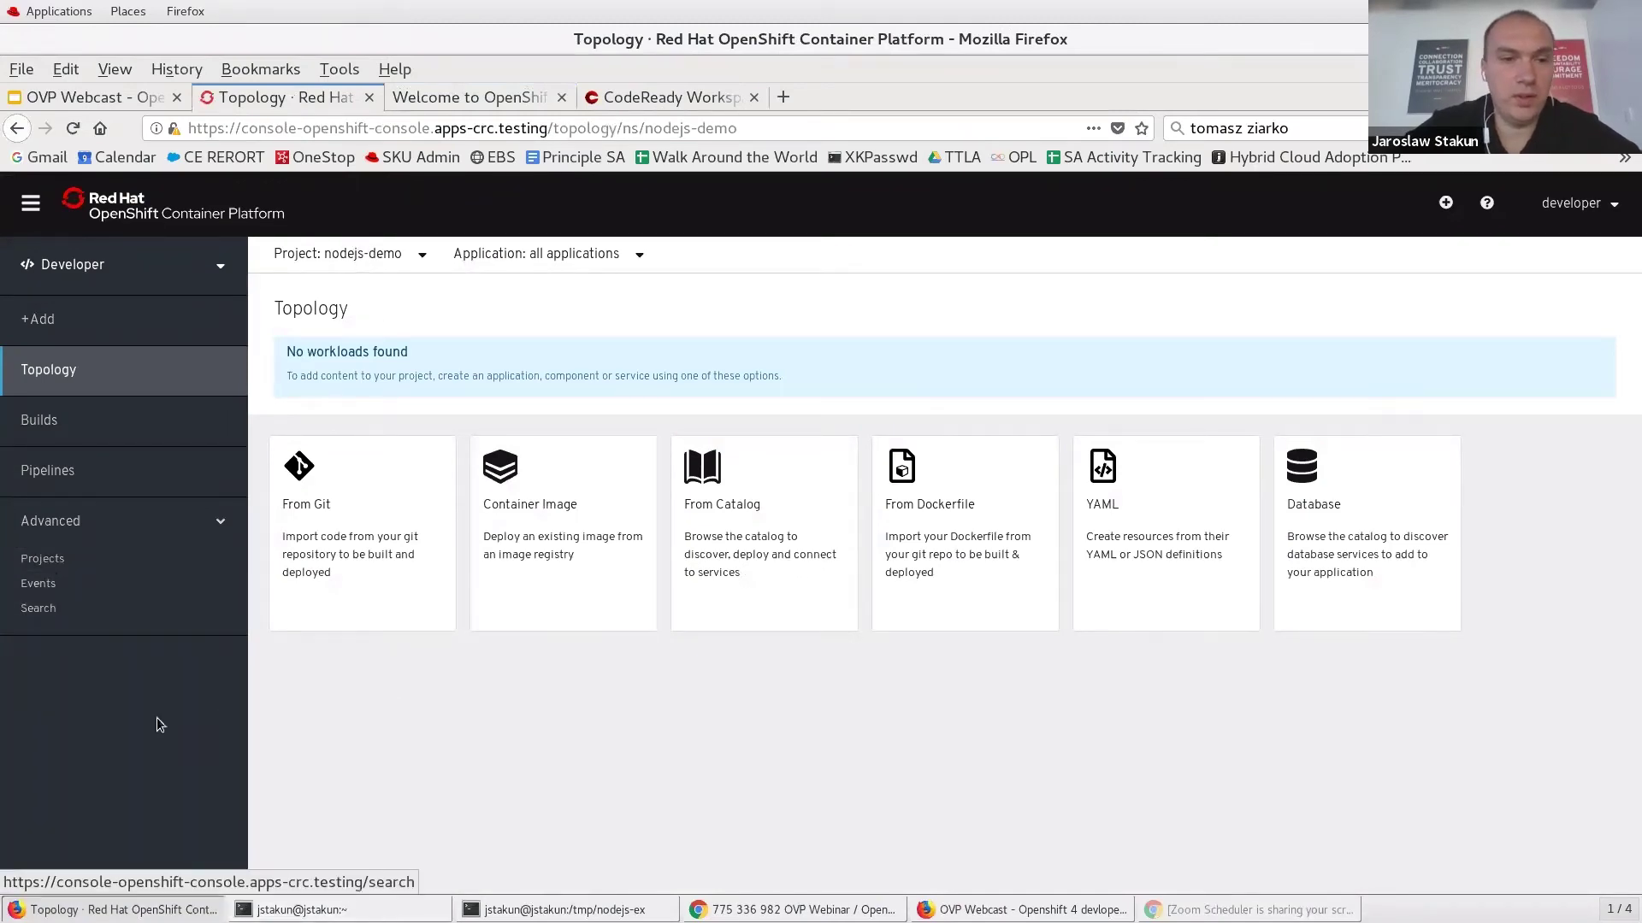
{"action": "left_click", "coordinate": [405, 256]}
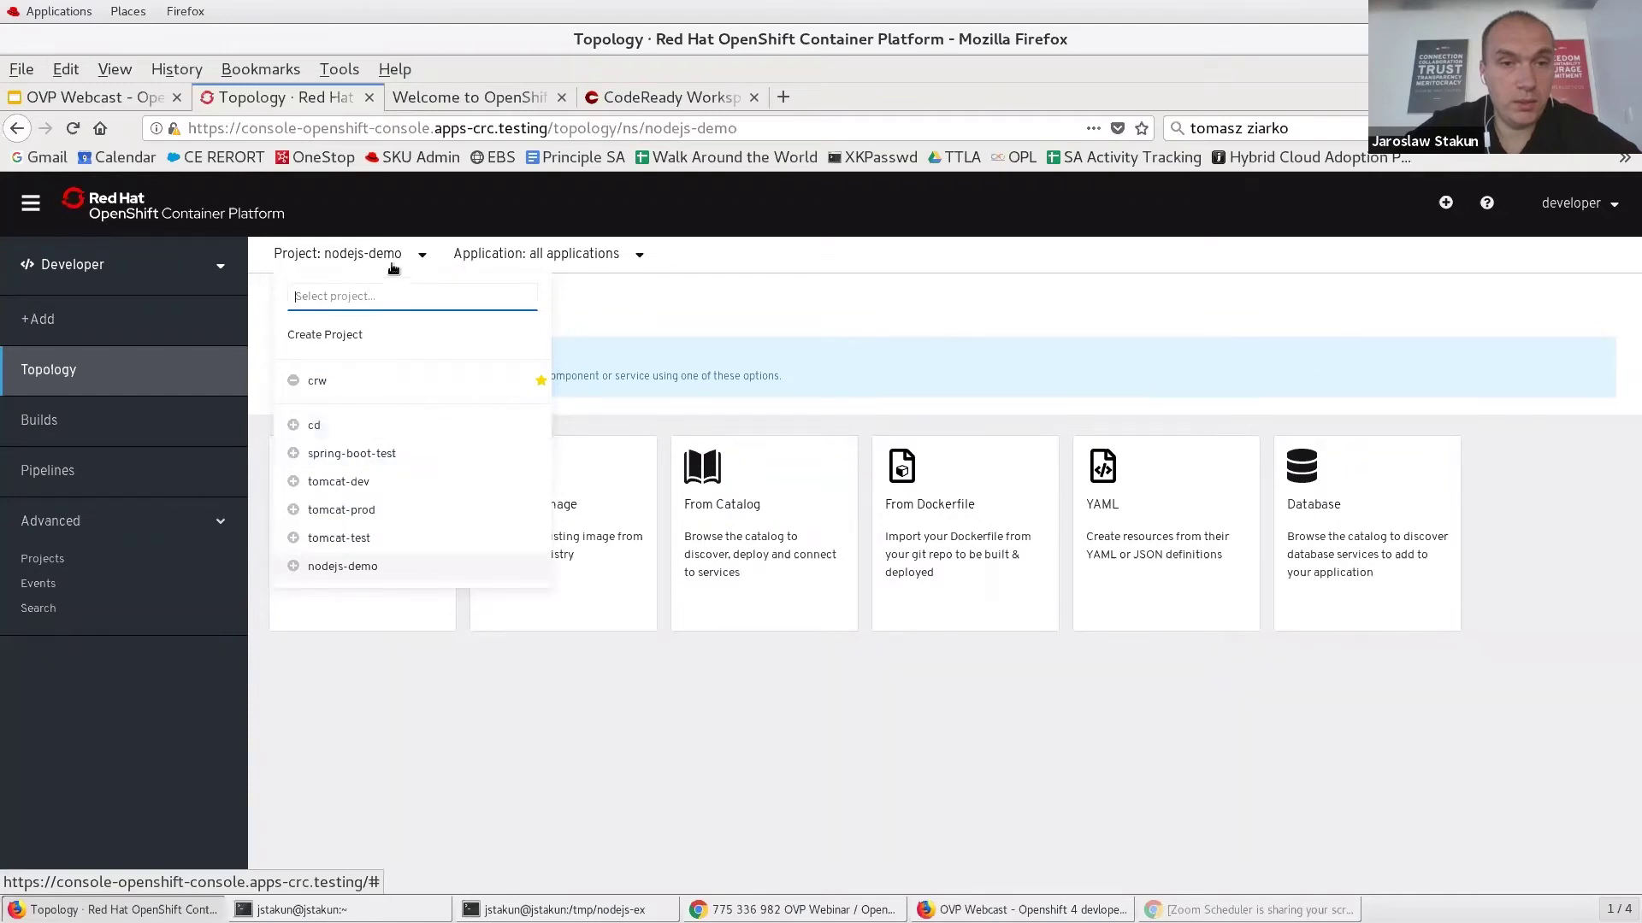
{"action": "left_click", "coordinate": [350, 453]}
{"action": "left_click", "coordinate": [381, 265]}
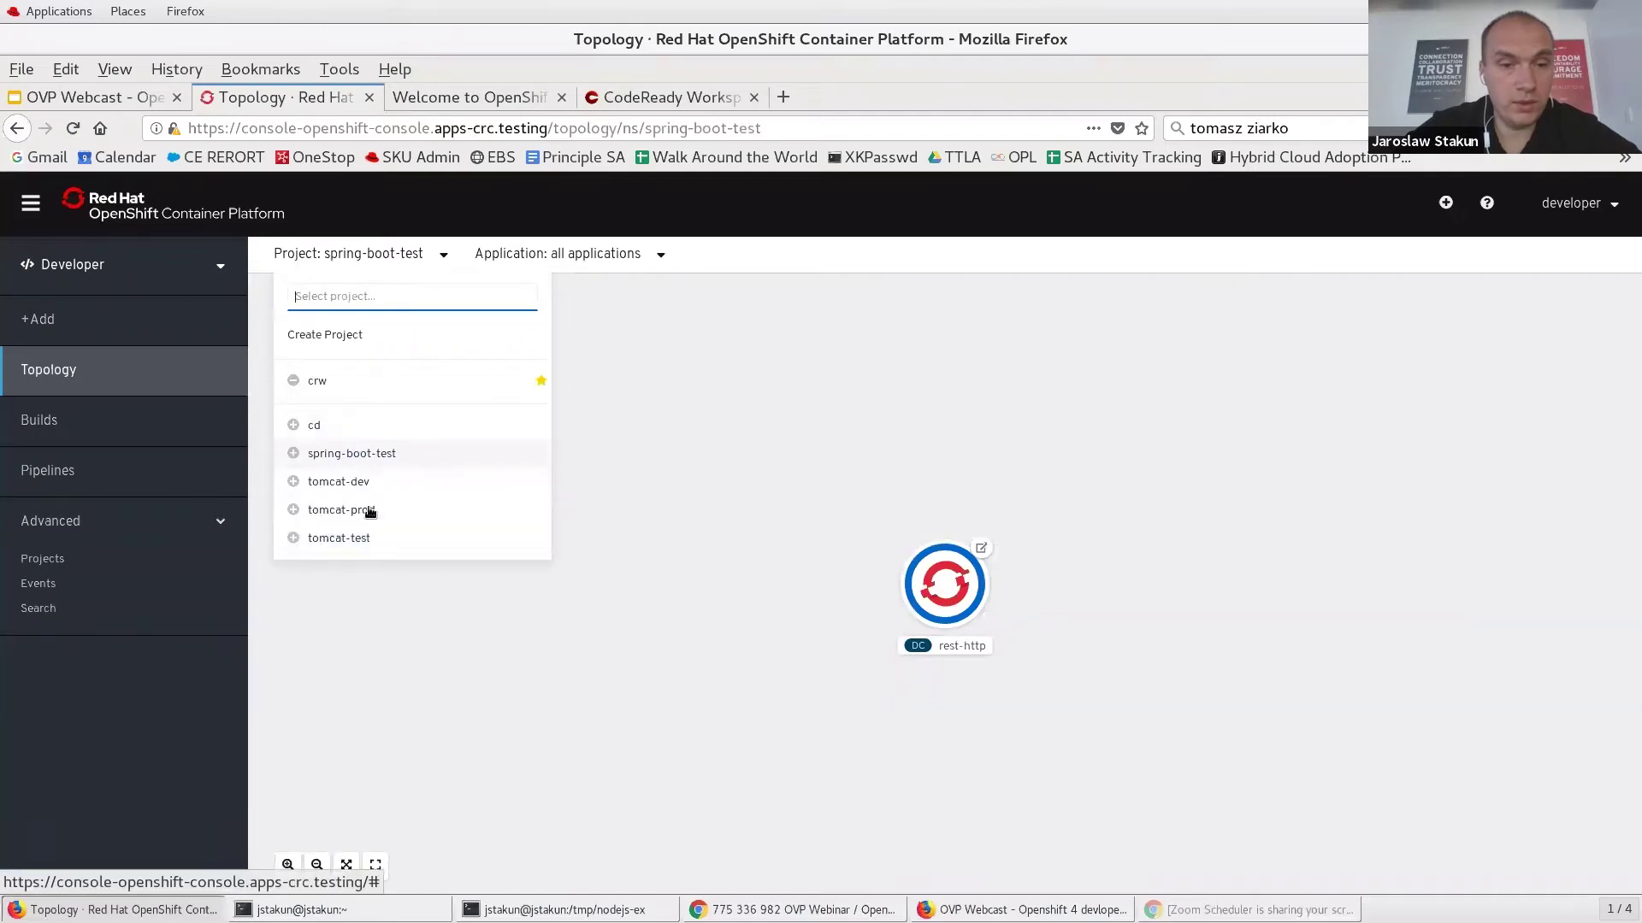
{"action": "left_click", "coordinate": [554, 911]}
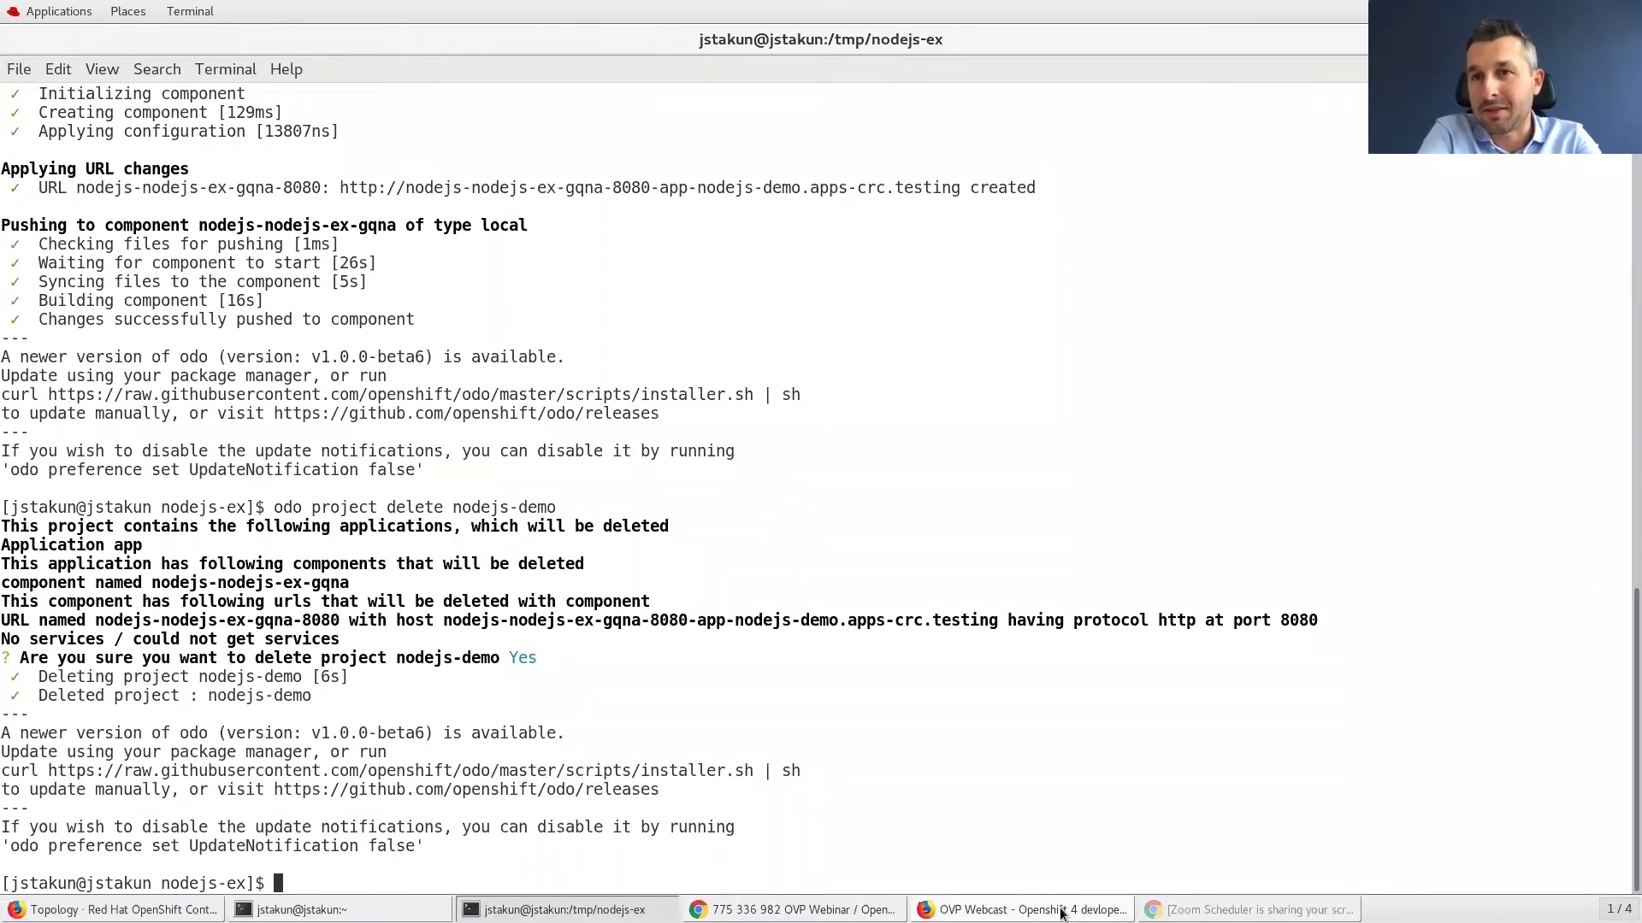
{"action": "left_click", "coordinate": [1010, 914]}
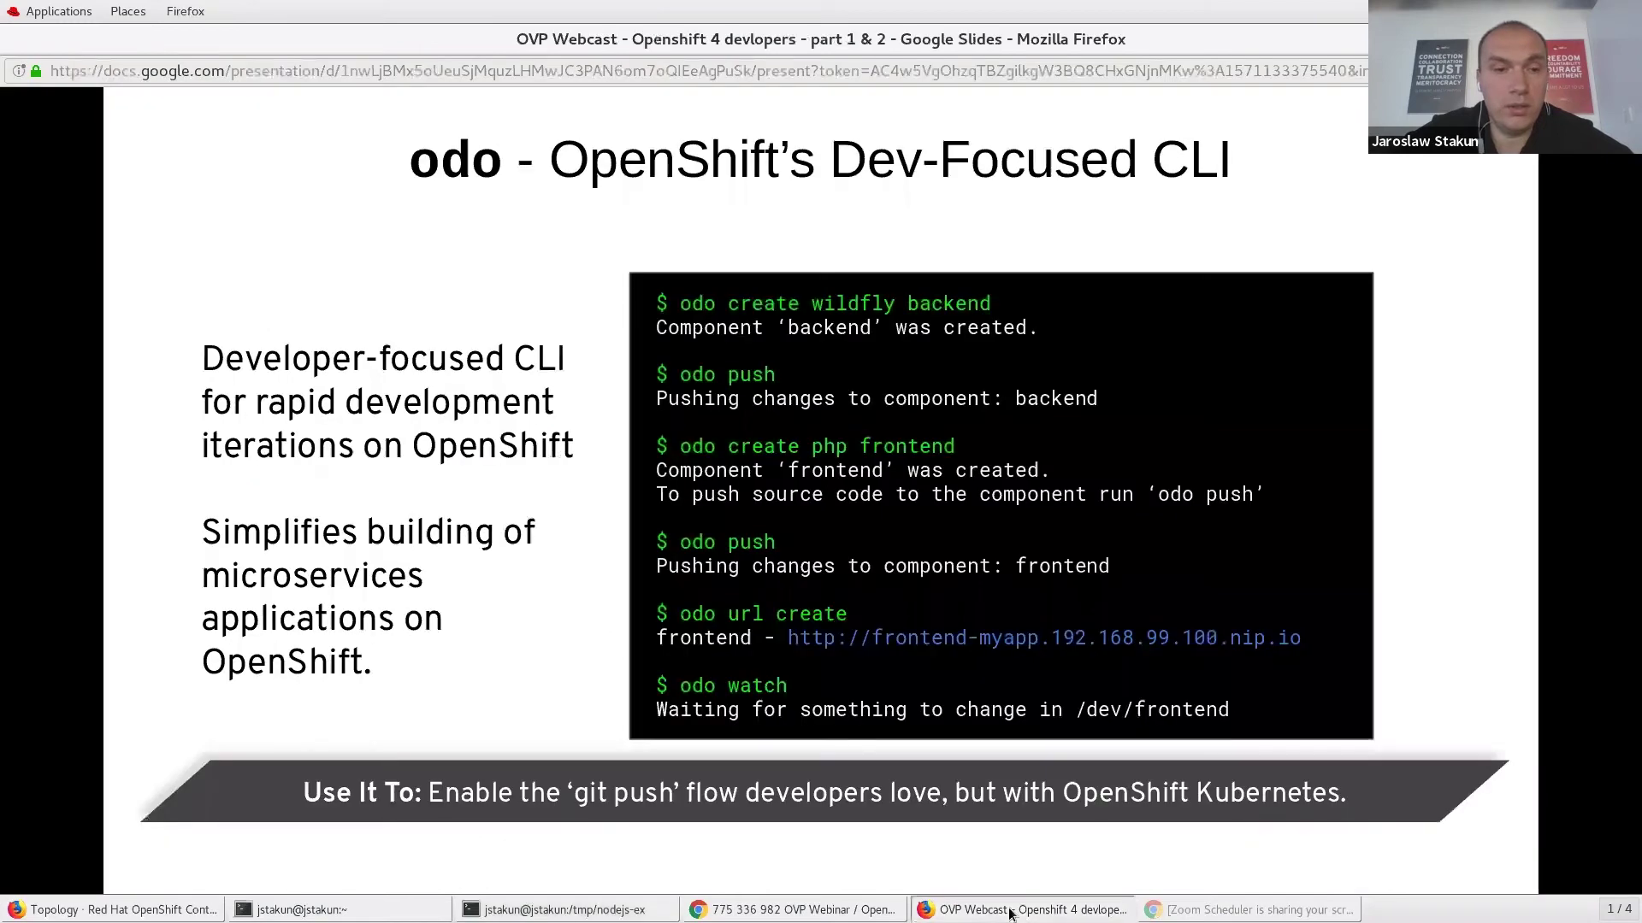
{"action": "left_click", "coordinate": [1011, 914]}
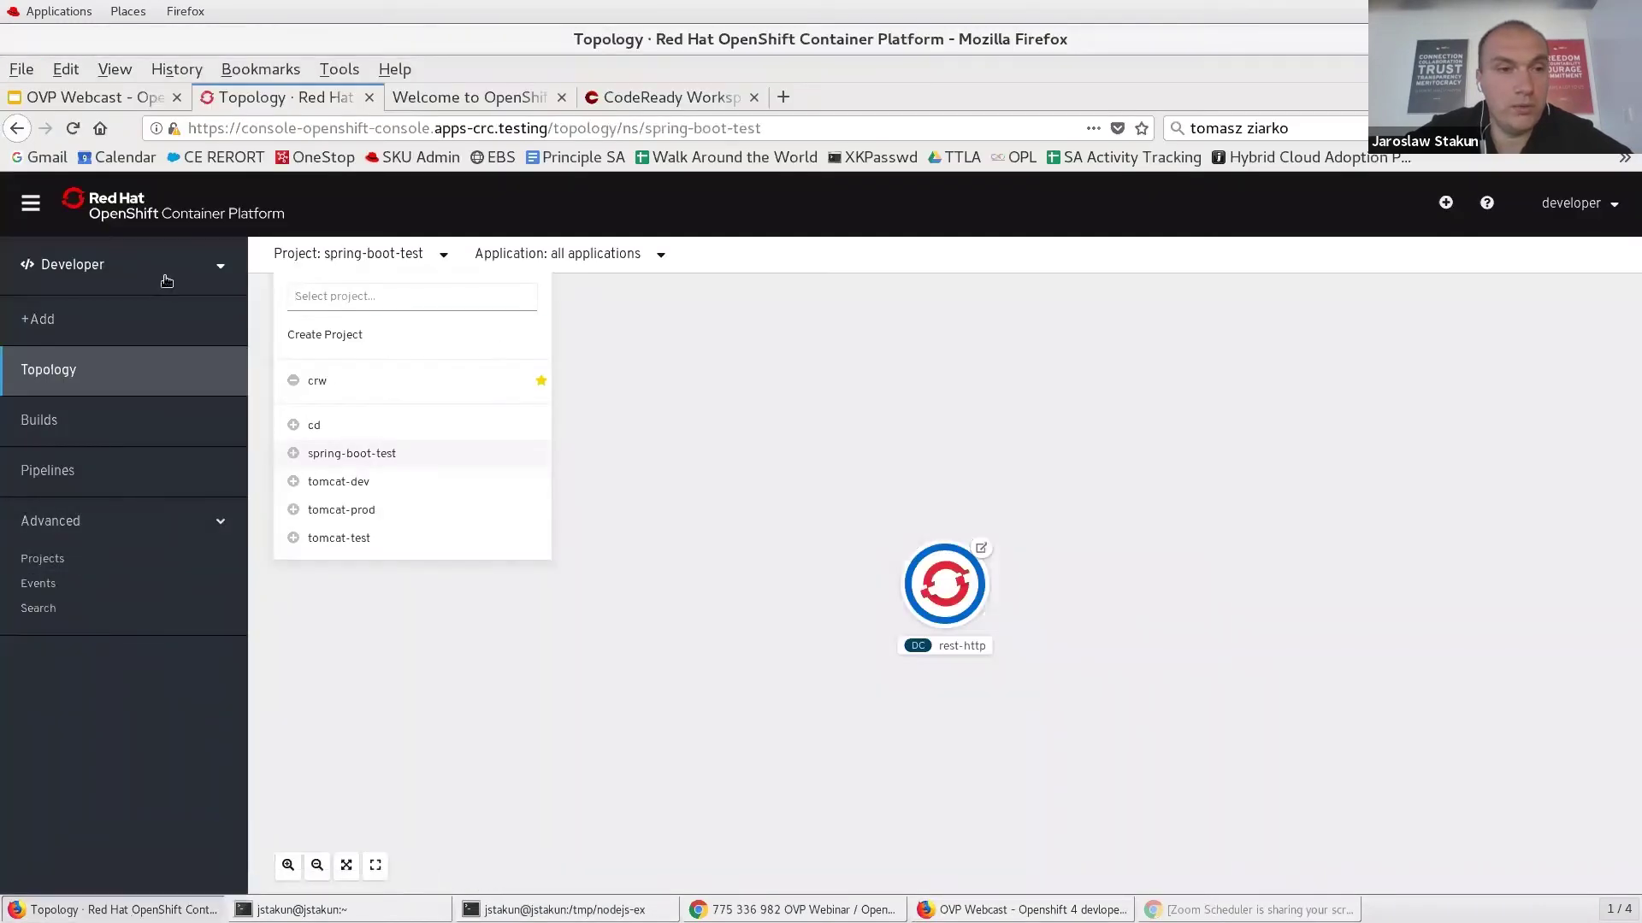
Change the console to the Administrator perspective and view the details of the admin cluster role.
{"action": "left_click", "coordinate": [167, 281]}
{"action": "left_click", "coordinate": [103, 308]}
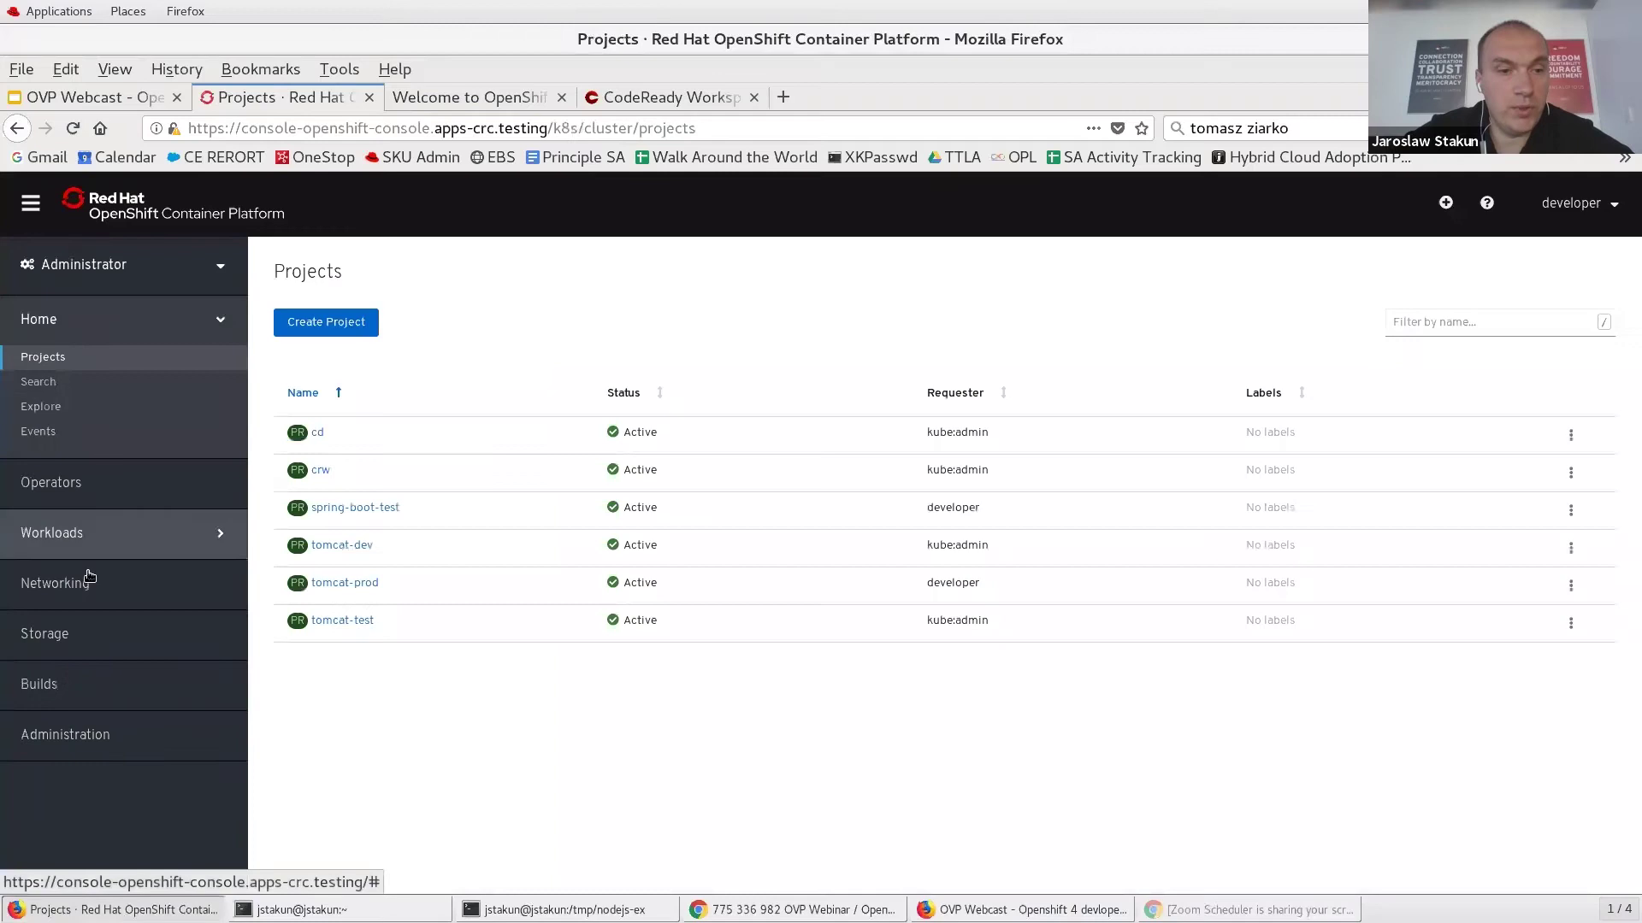
{"action": "left_click", "coordinate": [89, 737]}
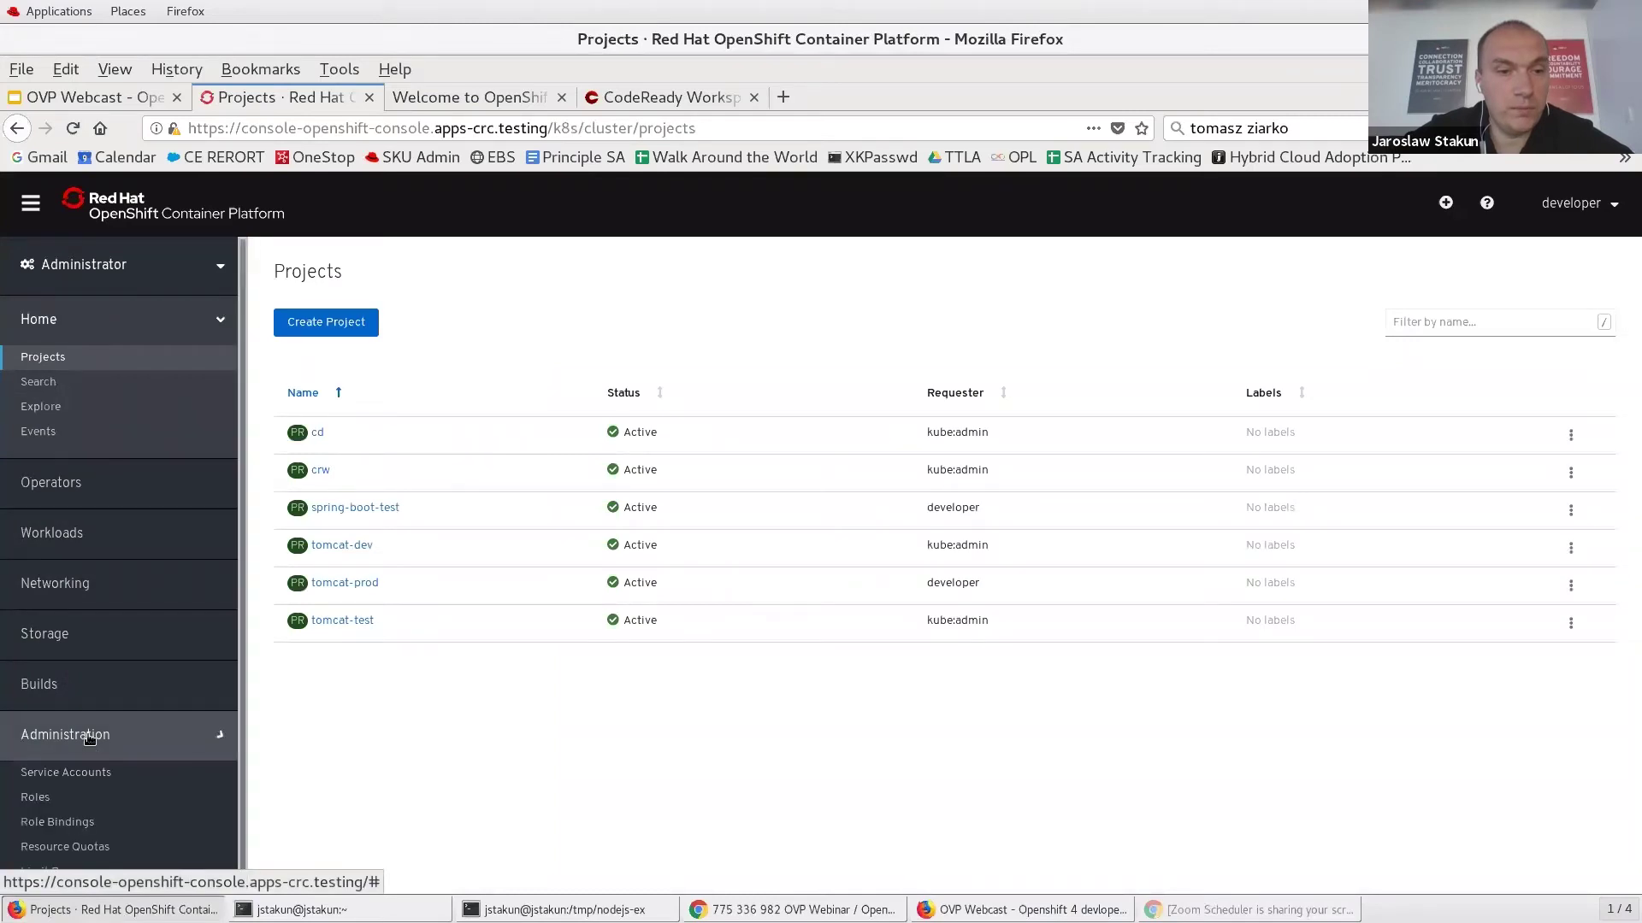
{"action": "left_click", "coordinate": [114, 806]}
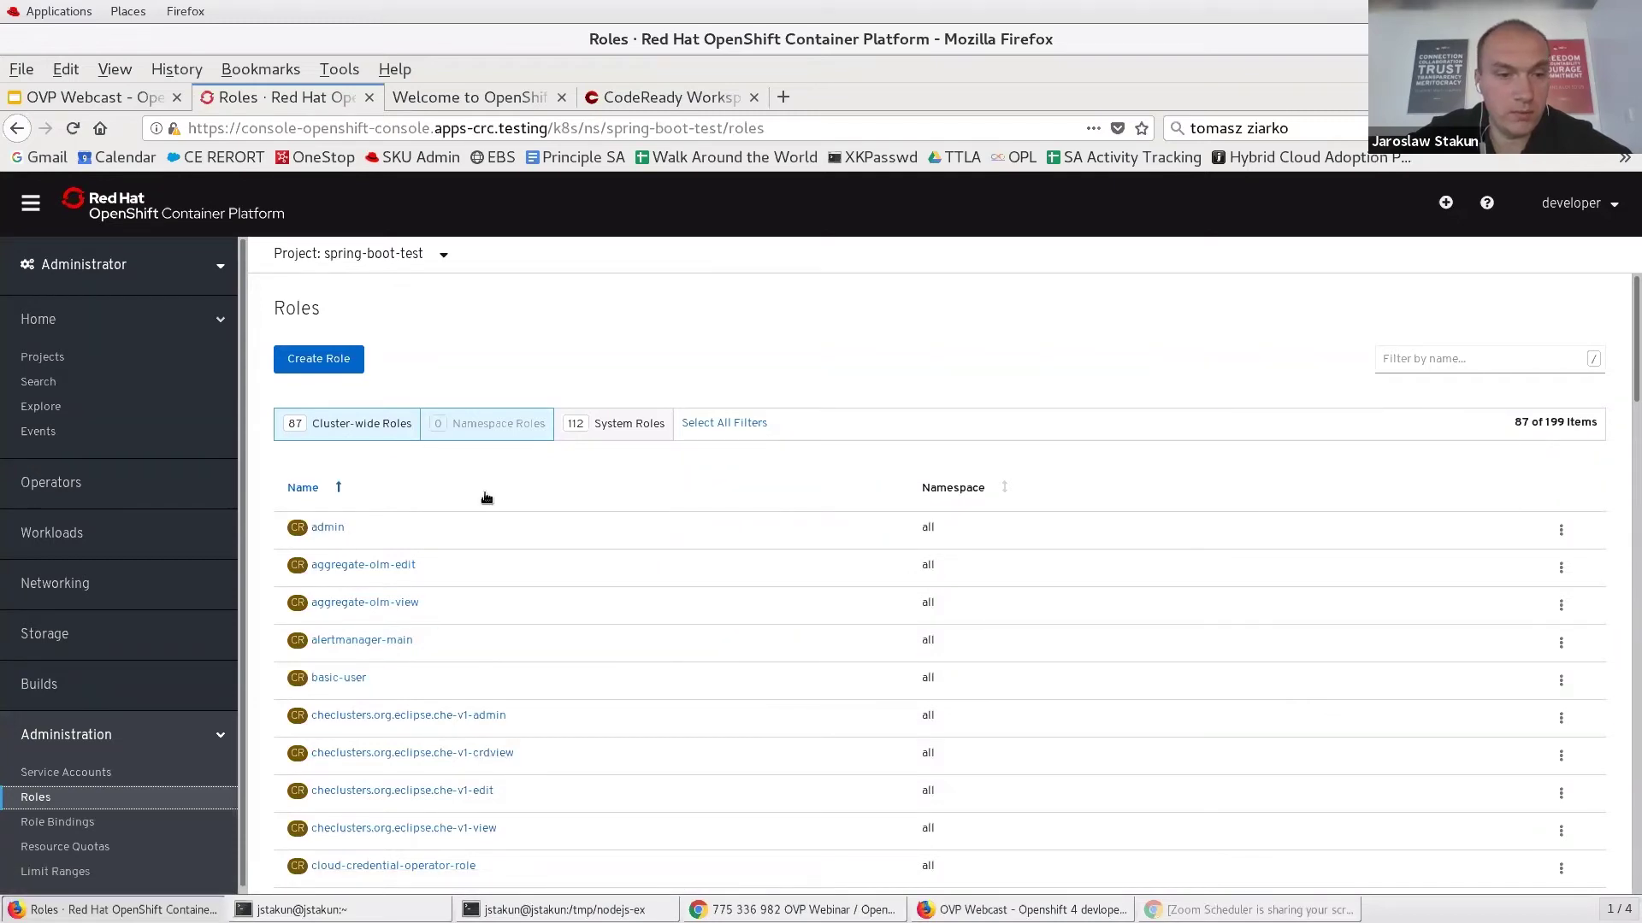
{"action": "left_click", "coordinate": [328, 533]}
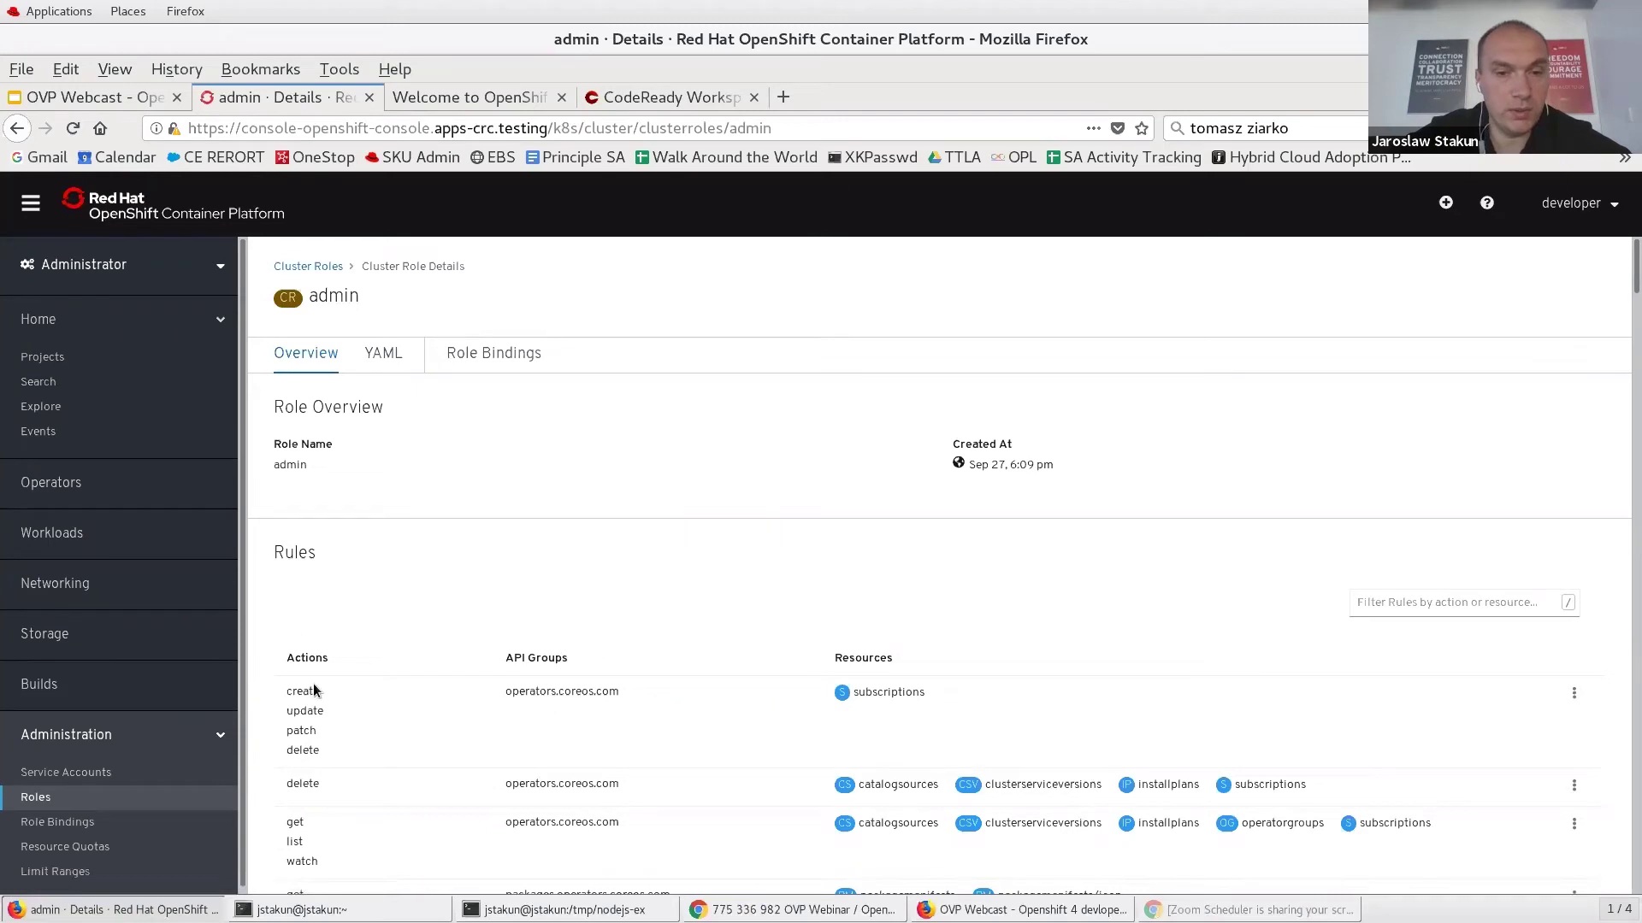
Review the spring-boot-test role bindings and the blank role binding form, and return to the Developer perspective.
{"action": "left_click", "coordinate": [60, 821]}
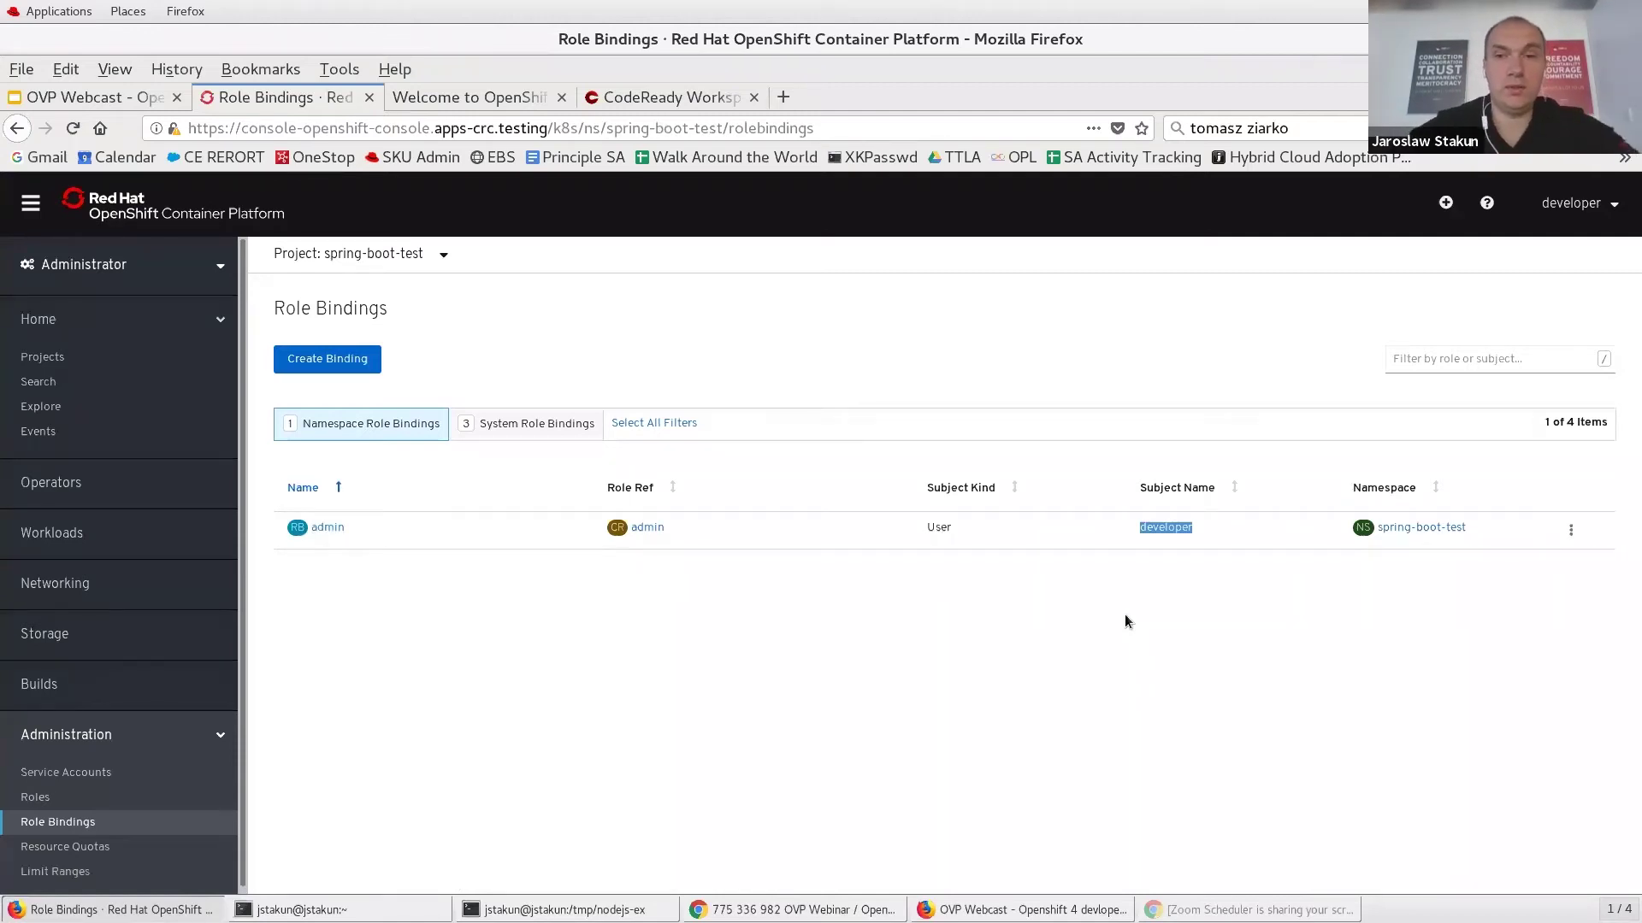
{"action": "left_click", "coordinate": [349, 361]}
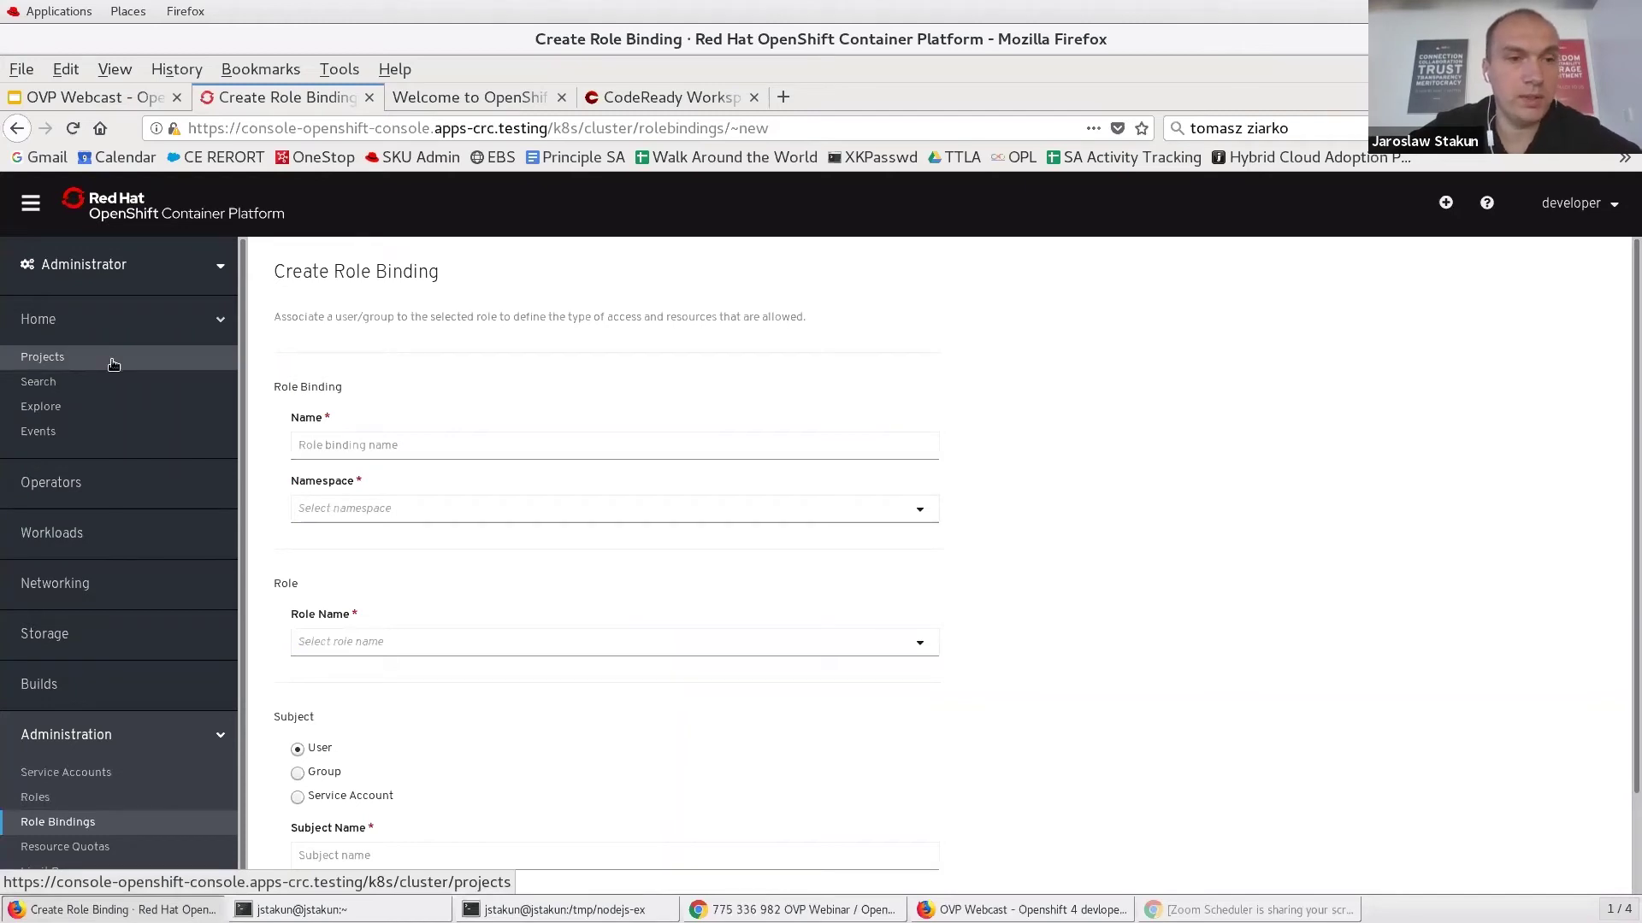
{"action": "left_click", "coordinate": [147, 270]}
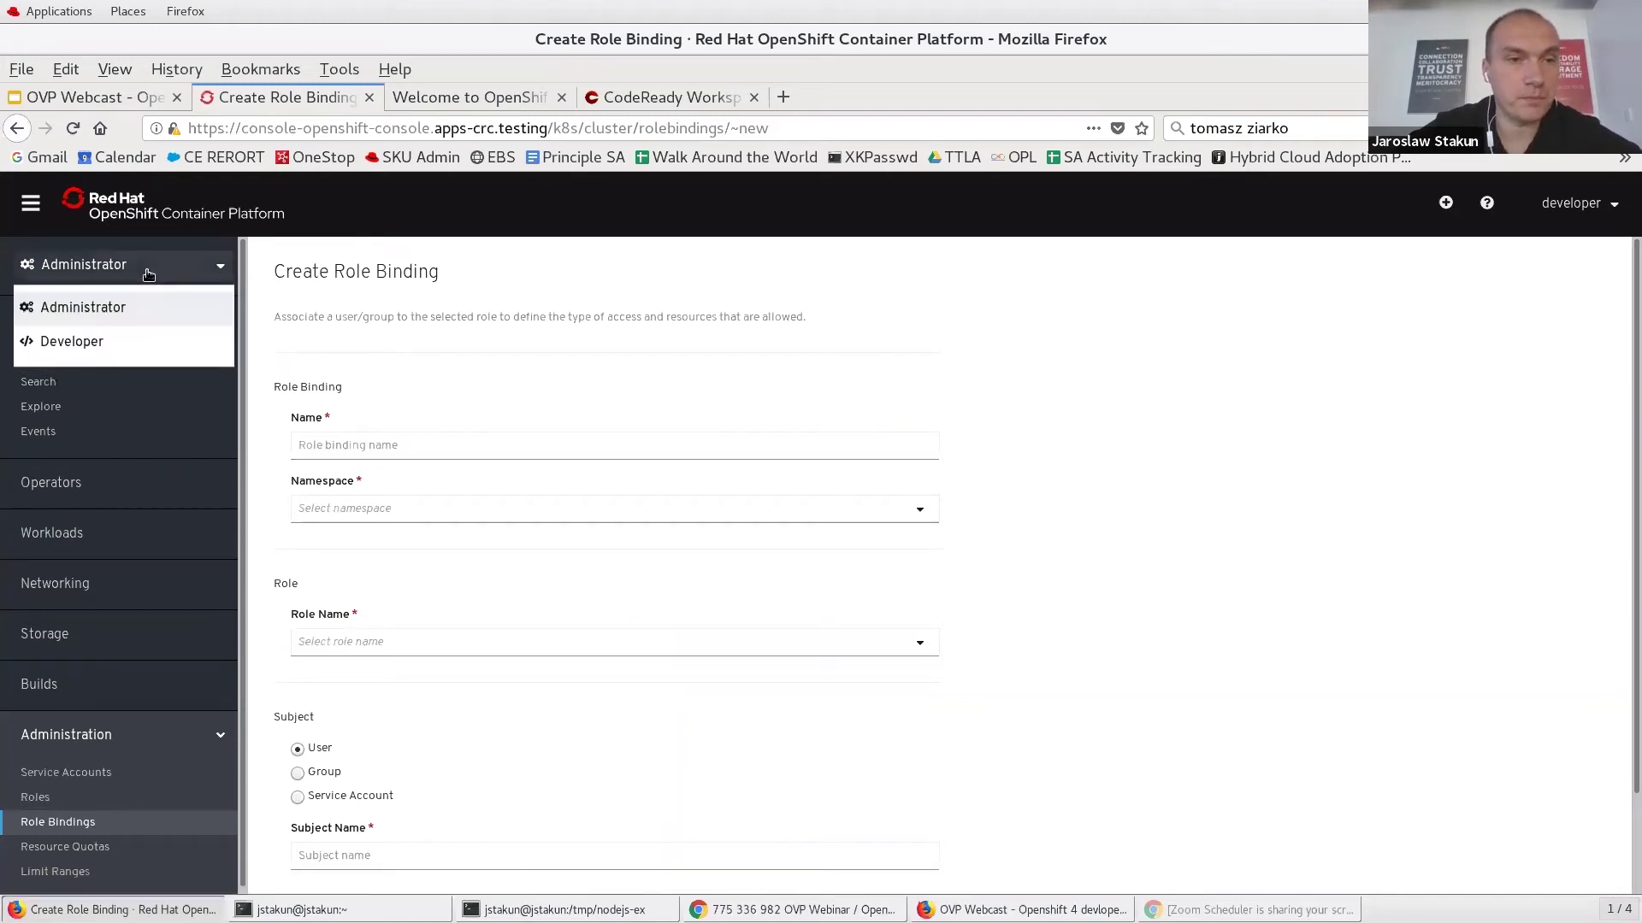
{"action": "left_click", "coordinate": [88, 345]}
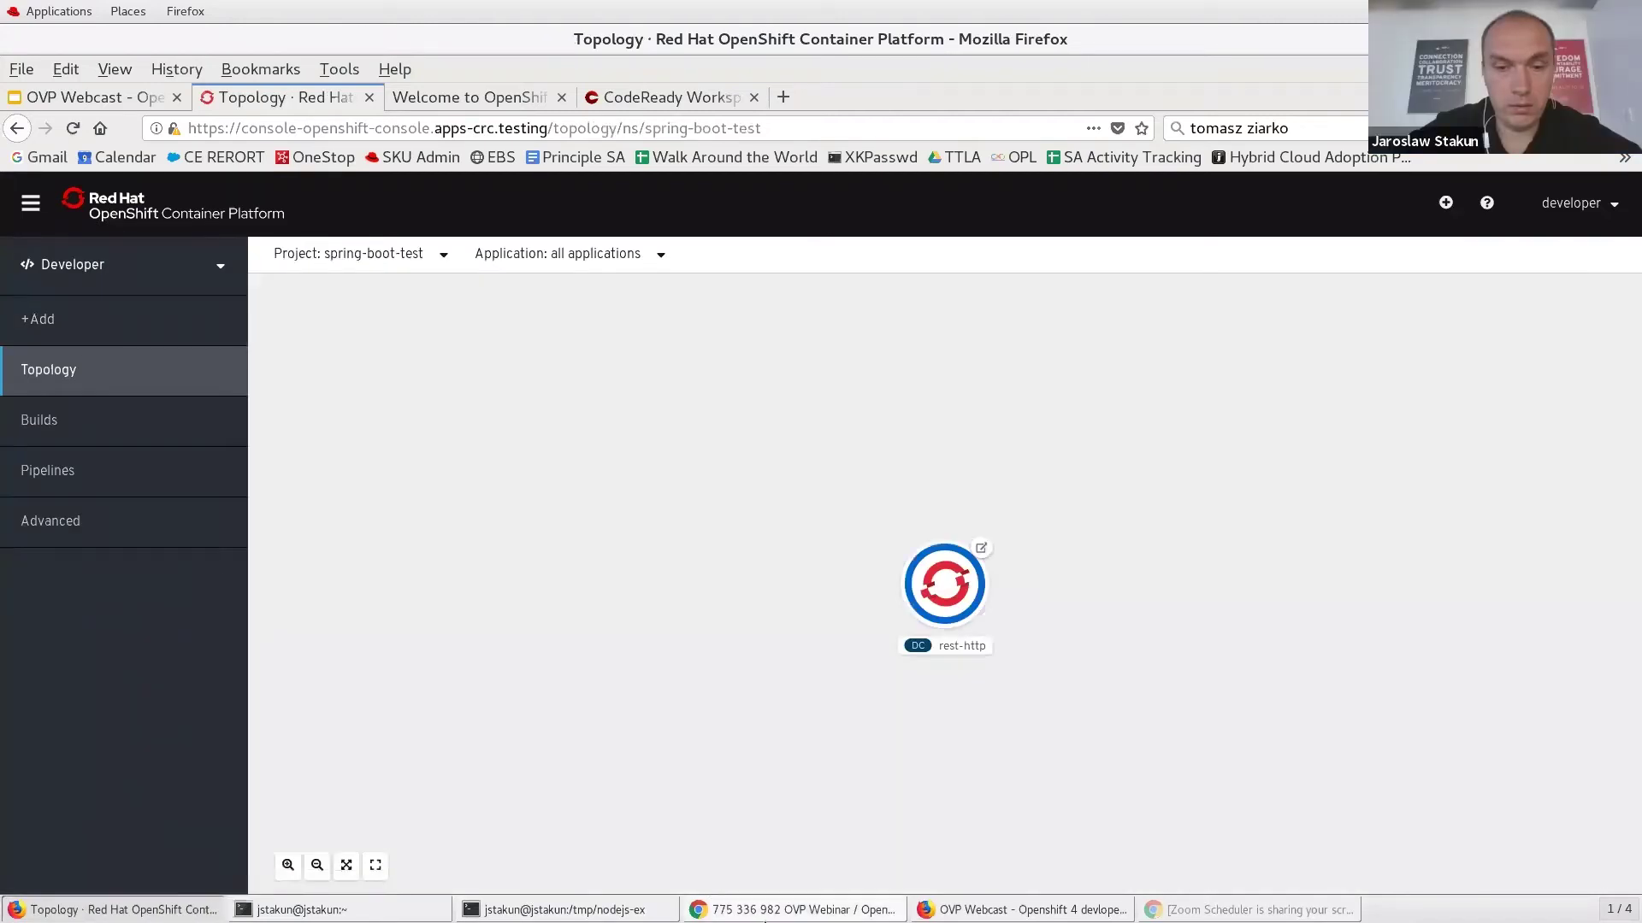
Switch to the Google Slides presentation and advance to the CodeReady Containers slide.
{"action": "left_click", "coordinate": [87, 908]}
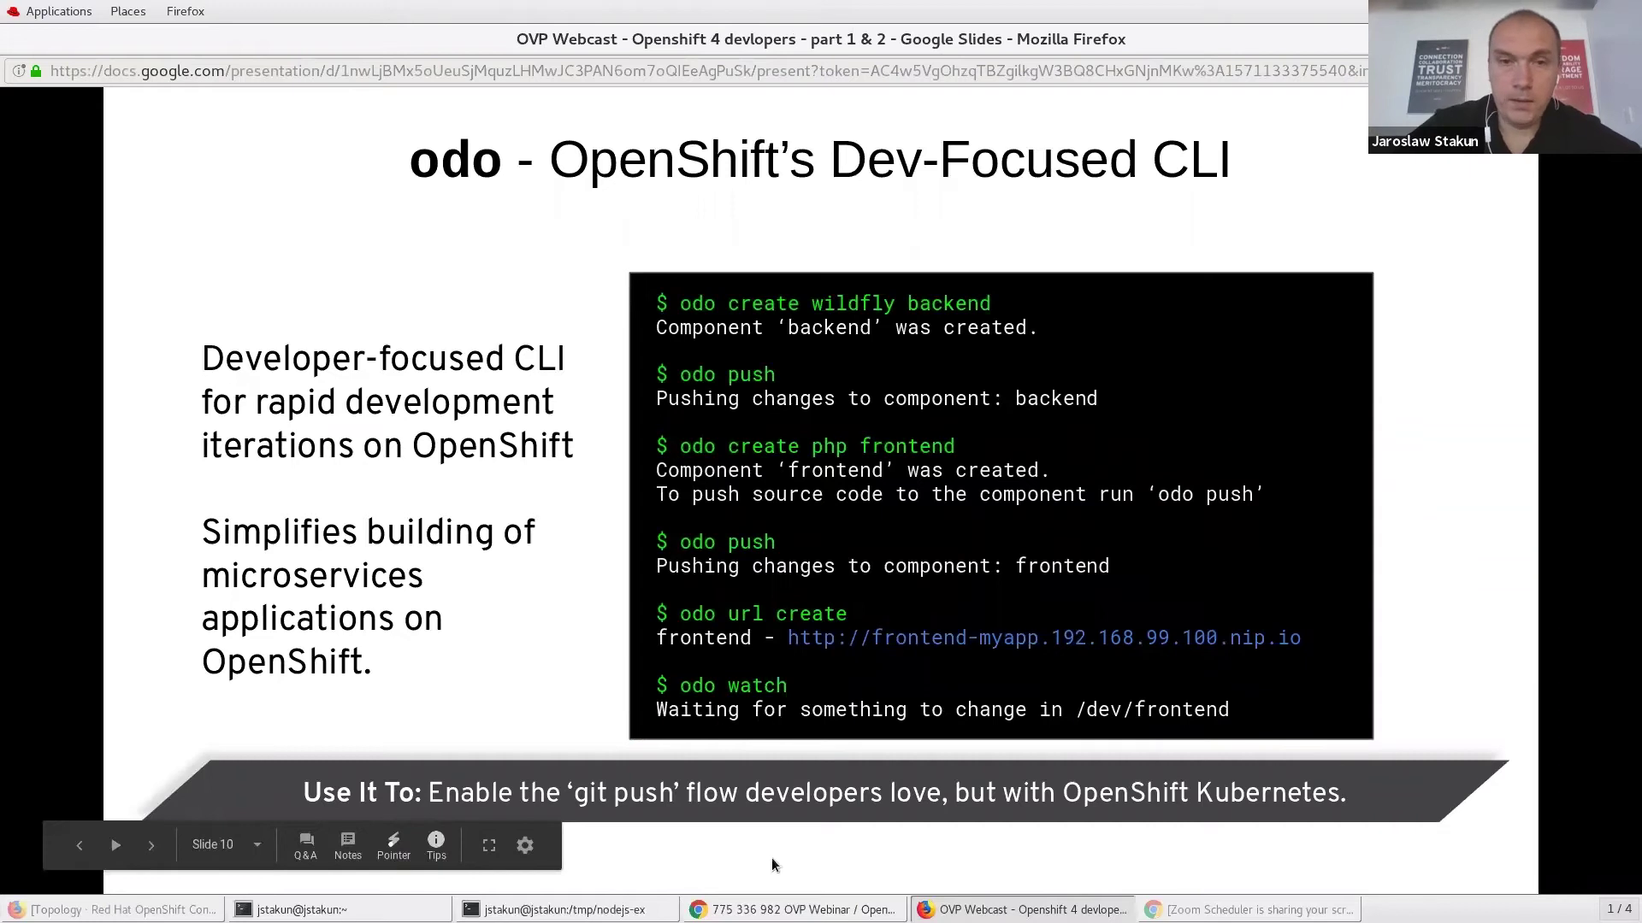
{"action": "key", "text": "Right"}
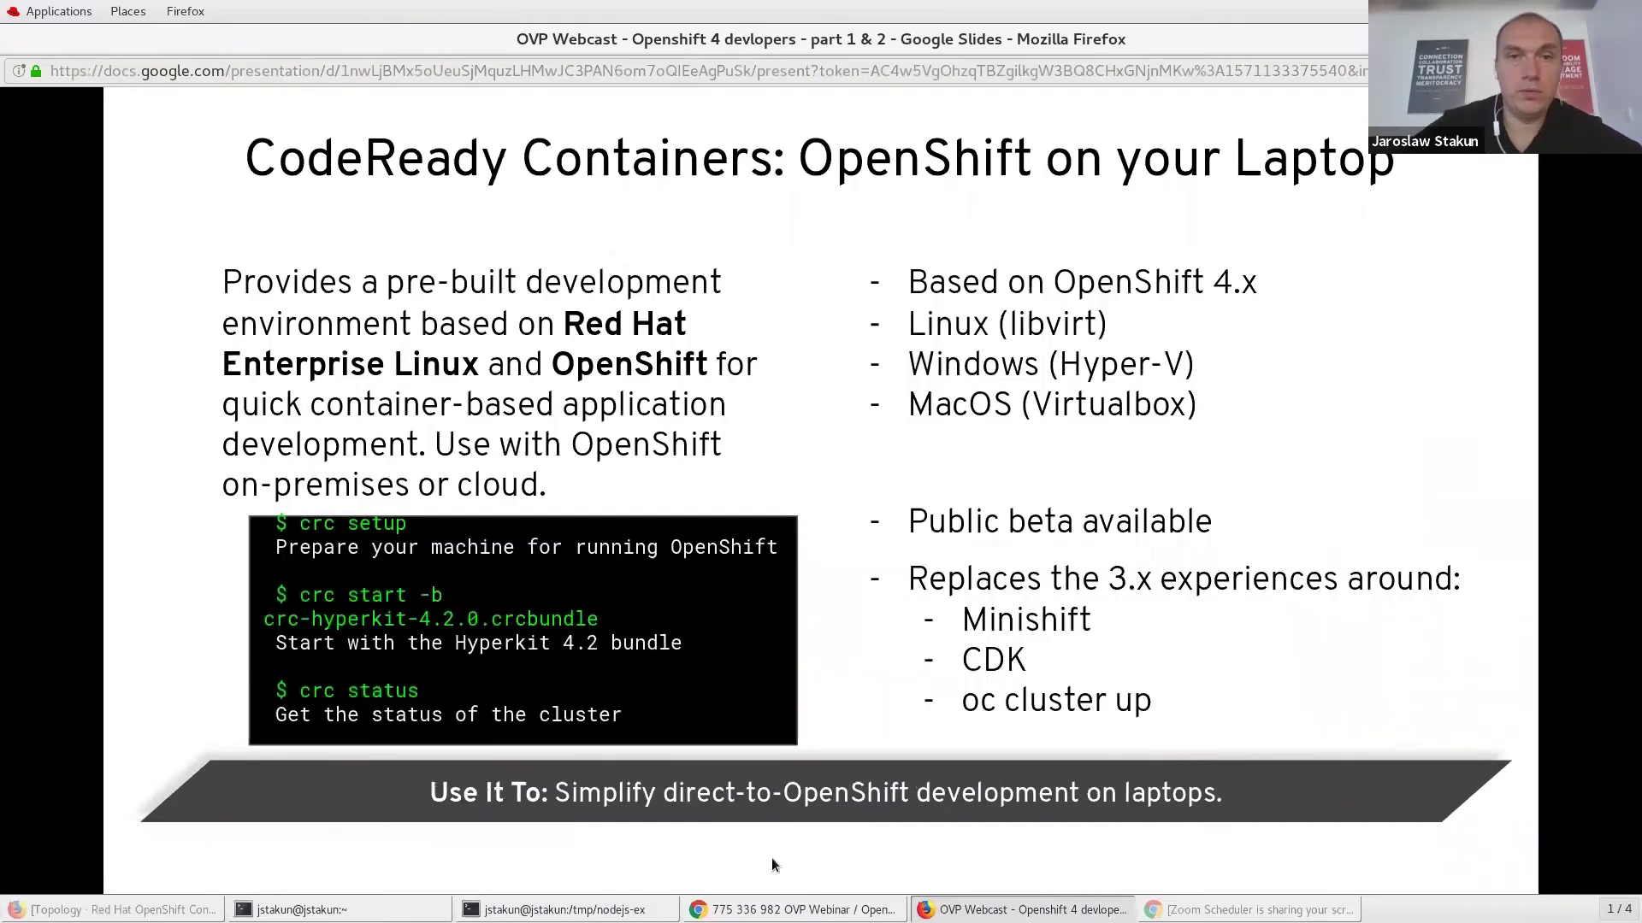